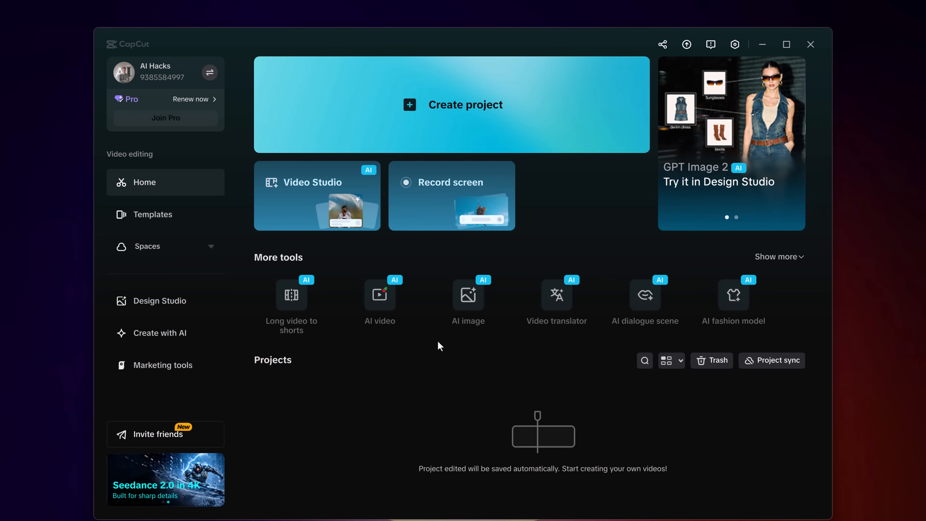
# Review the Seedance 2.0 AI video generator page on the CapCut website, including its sample videos and feature list.
pyautogui.click(378, 309)
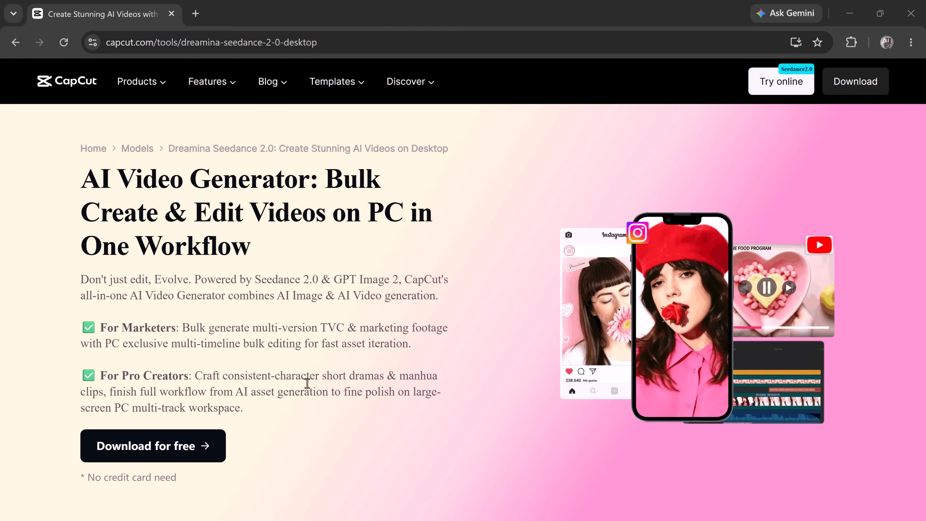
pyautogui.scroll(-10, 306, 392)
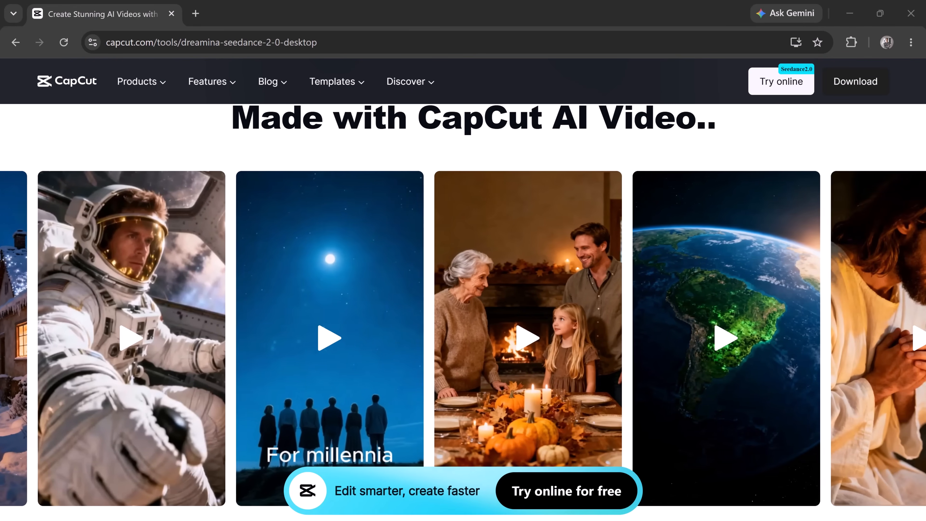
pyautogui.scroll(-10, 462, 310)
pyautogui.scroll(-2, 463, 310)
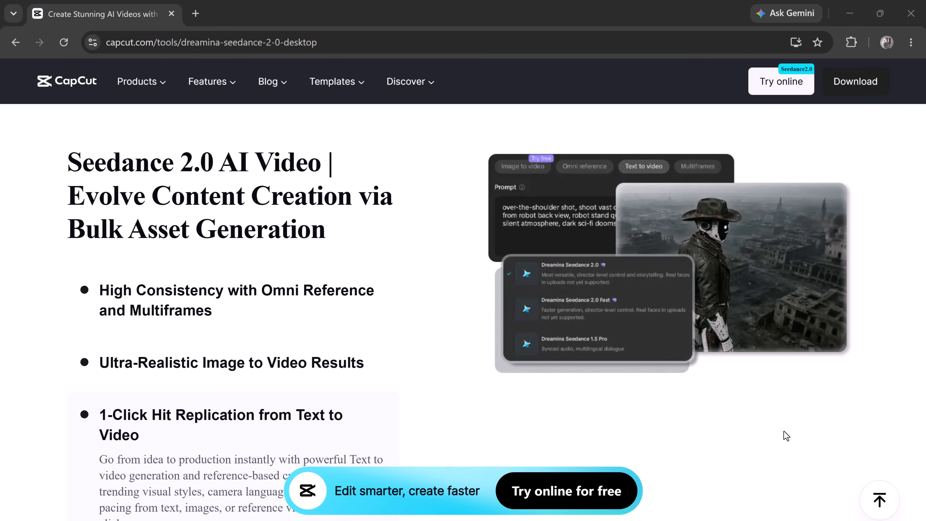
pyautogui.scroll(8, 789, 441)
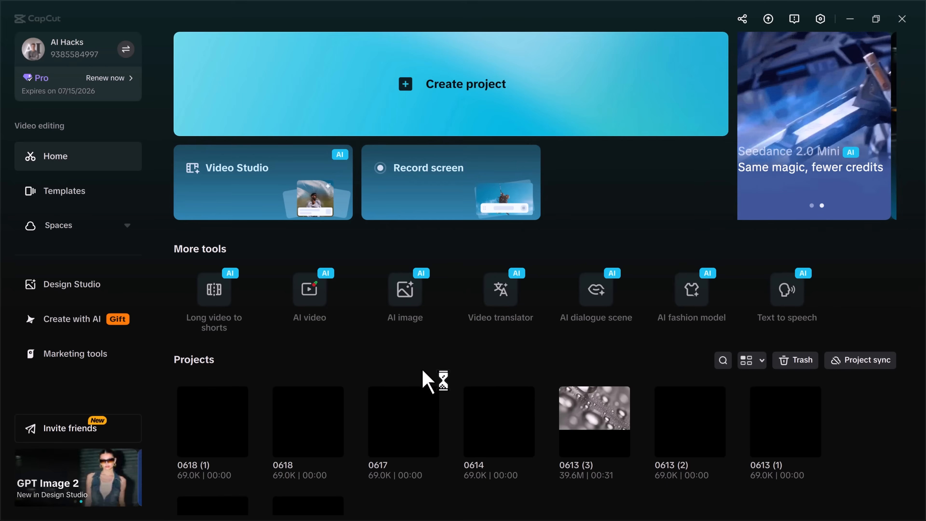
# Open AI image generation and enter the prompt ending "beauty campaign aesthetic, ultra realistic product photography, minimal luxury background".
pyautogui.moveTo(419, 301)
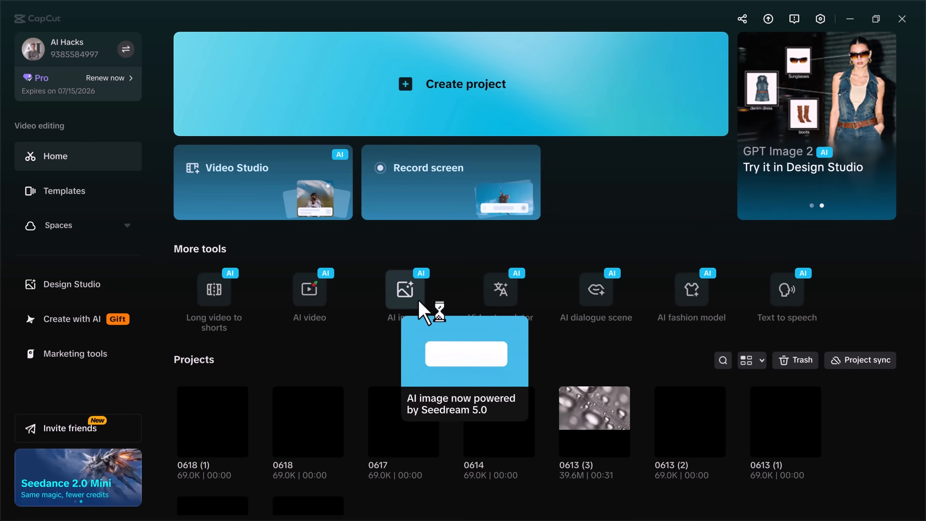
pyautogui.click(419, 301)
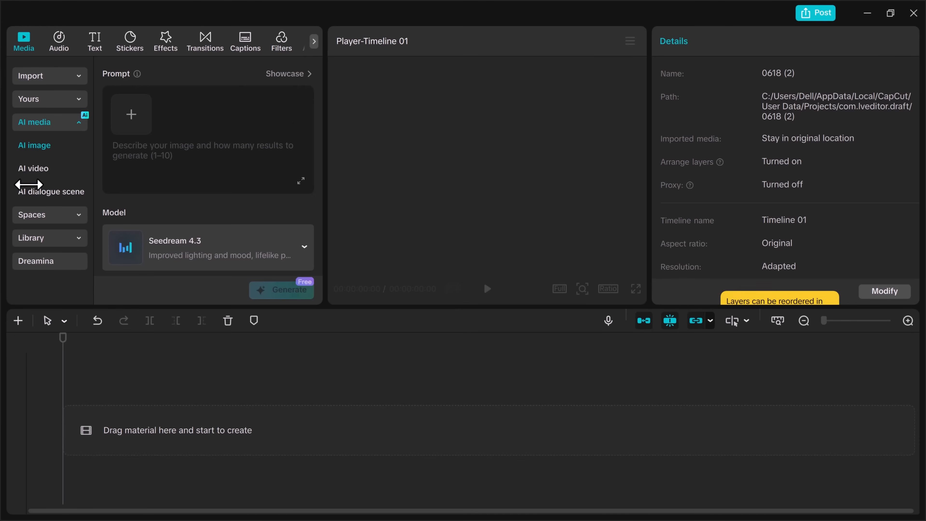
pyautogui.click(136, 154)
pyautogui.write('beauty campaign aesthetic, ultra realistic product photography, minimal luxury background')
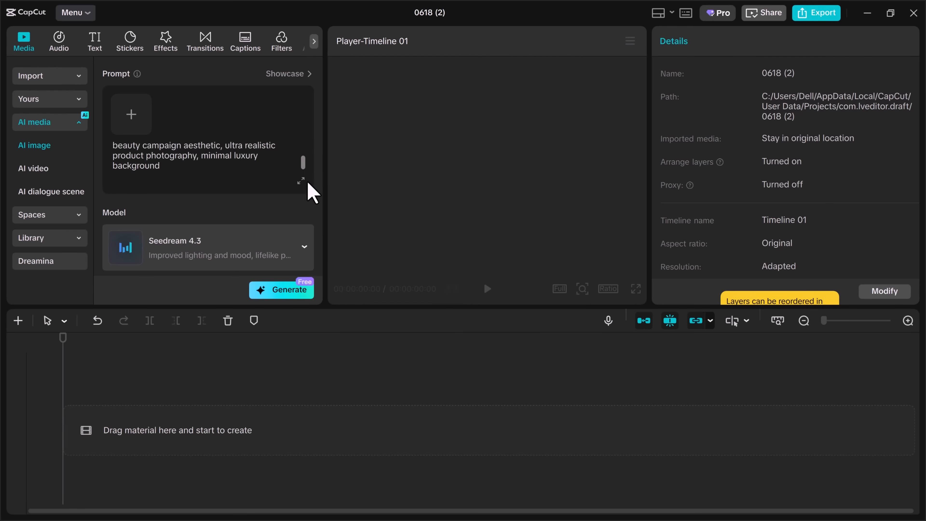
# Generate the images with the GPT Image 2 model at 4k resolution and 16:9 aspect ratio, accepting the credit use.
pyautogui.scroll(-2, 309, 192)
pyautogui.click(304, 207)
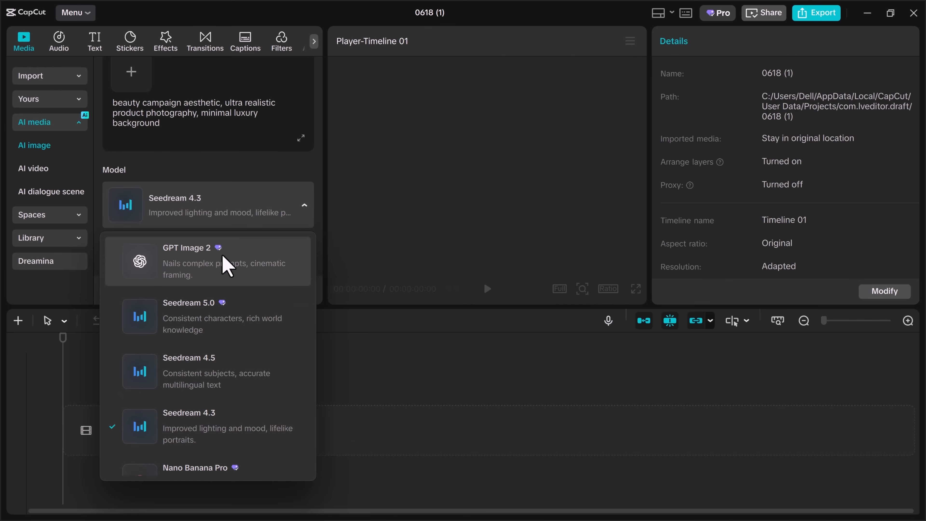
pyautogui.click(179, 259)
pyautogui.click(229, 249)
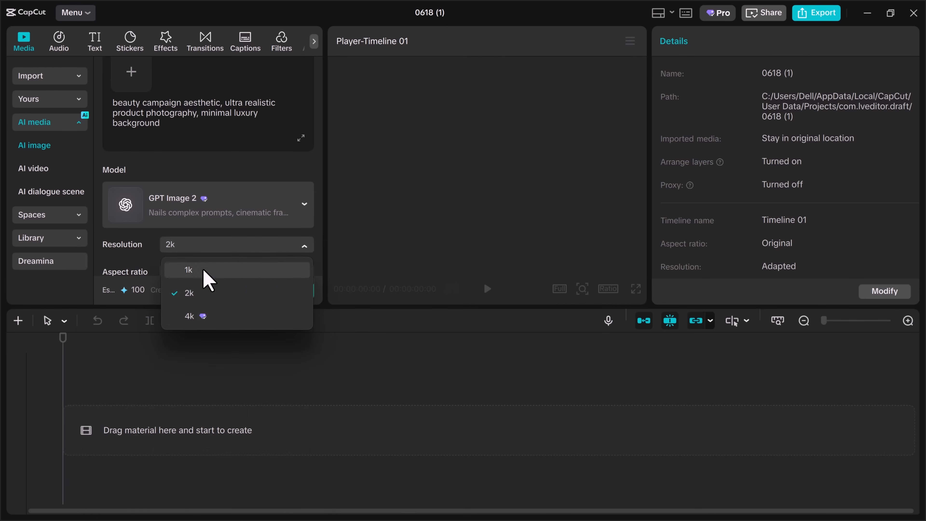
pyautogui.click(188, 316)
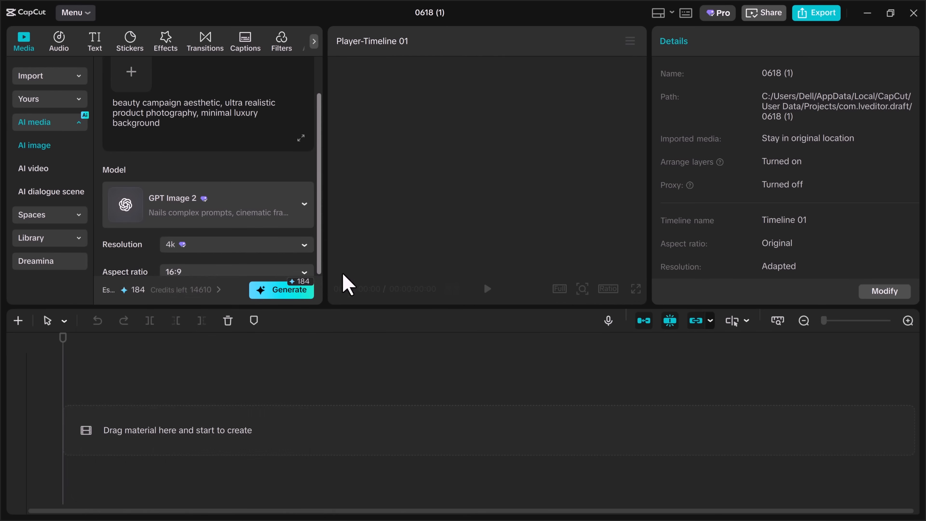
pyautogui.click(304, 272)
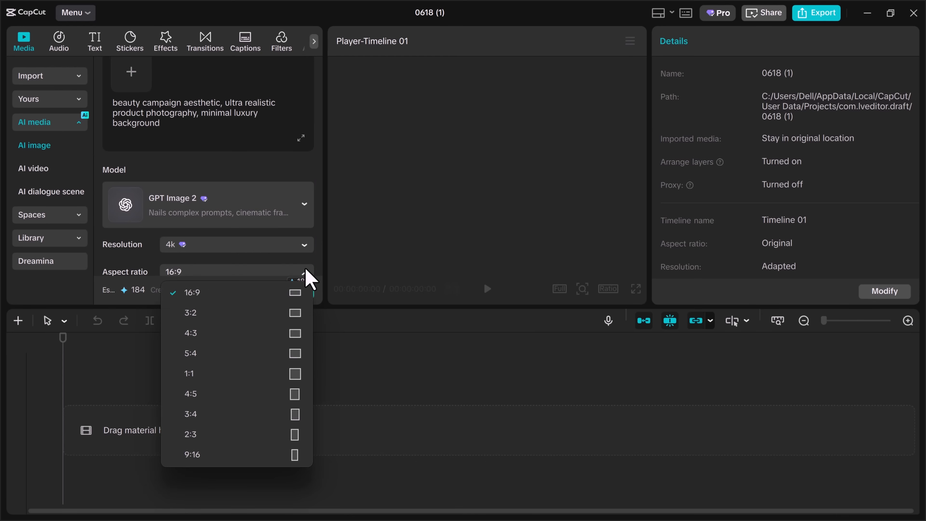
pyautogui.click(184, 294)
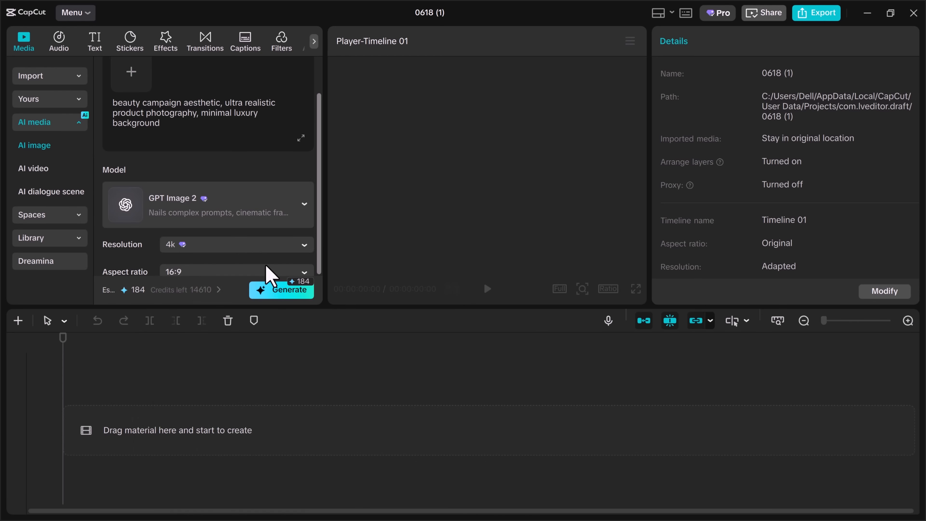
pyautogui.click(283, 295)
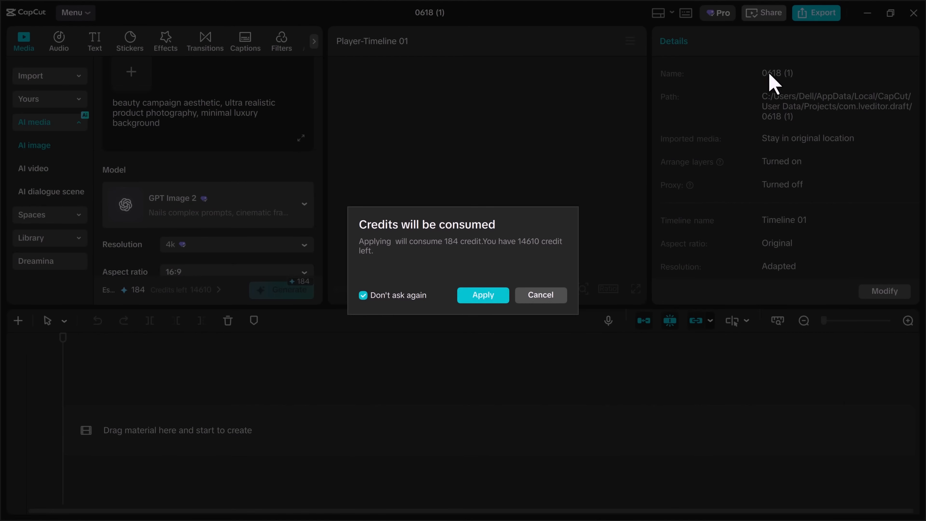
pyautogui.click(477, 296)
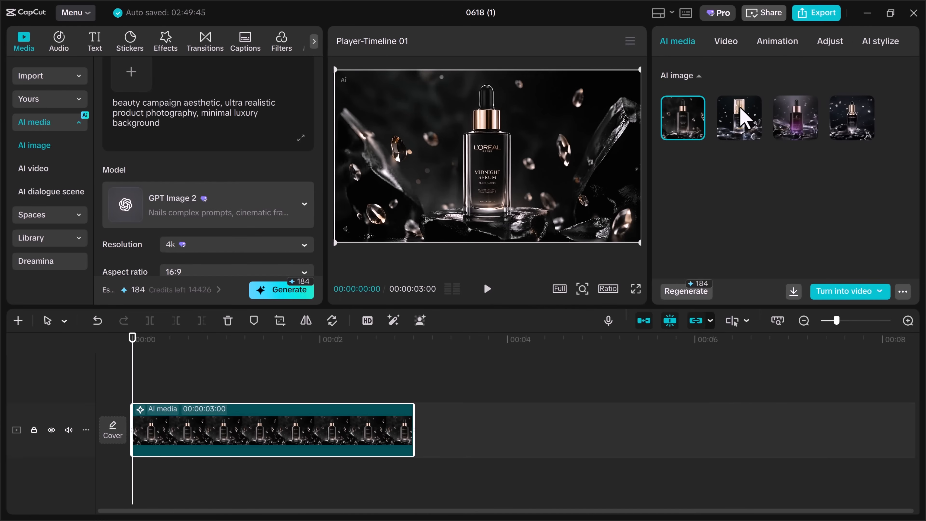
# Preview each of the four generated serum images in full screen and return to the L'Oréal Midnight Serum version.
pyautogui.click(635, 289)
pyautogui.press('Escape')
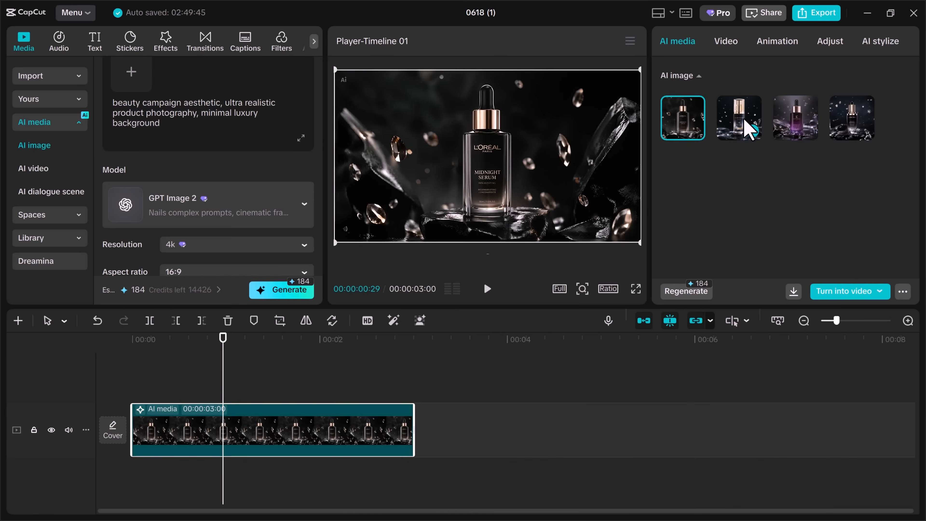
pyautogui.click(748, 127)
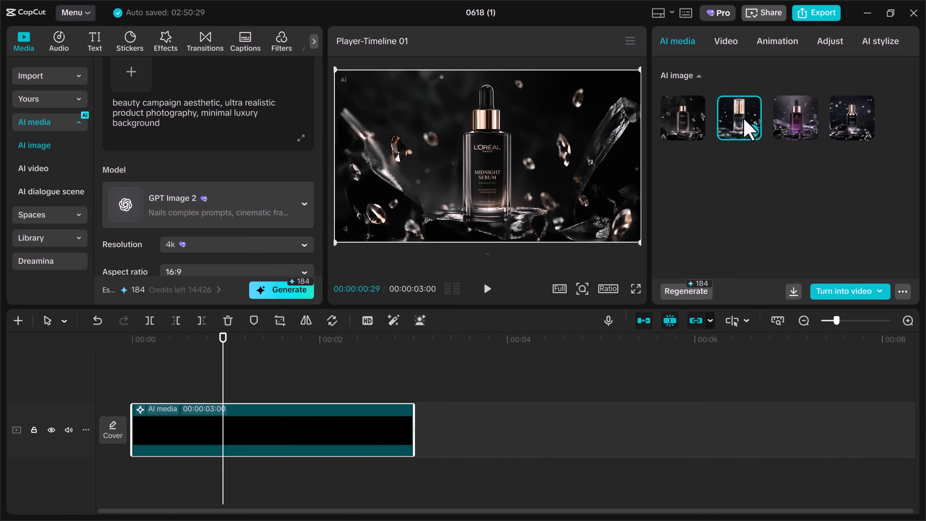
pyautogui.click(635, 288)
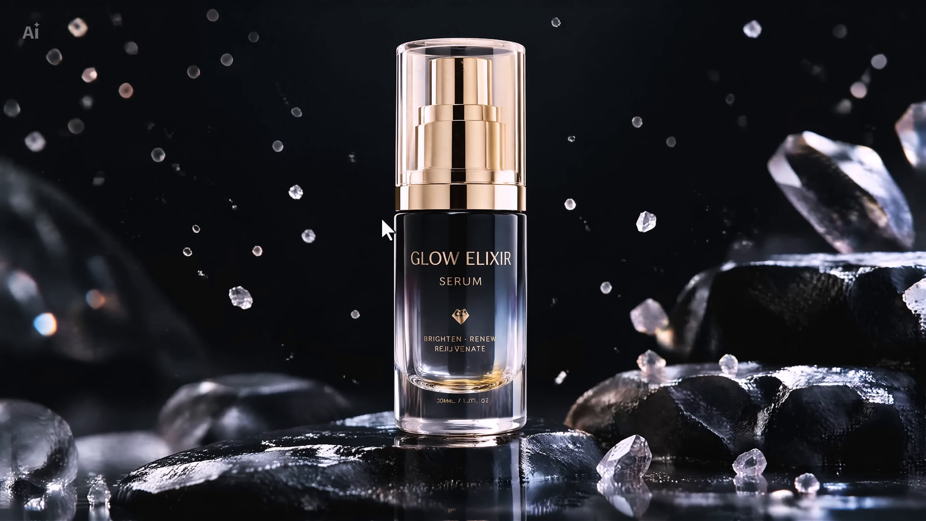
pyautogui.press('Escape')
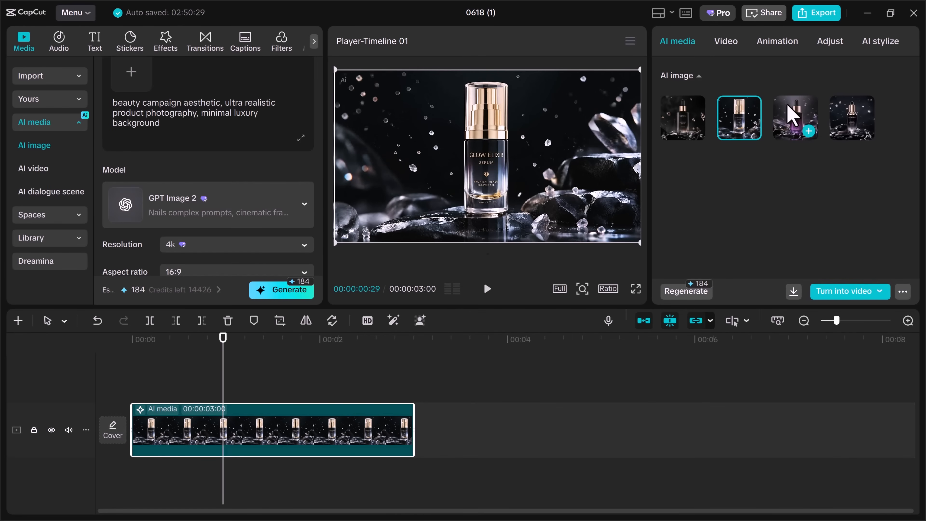
pyautogui.click(792, 116)
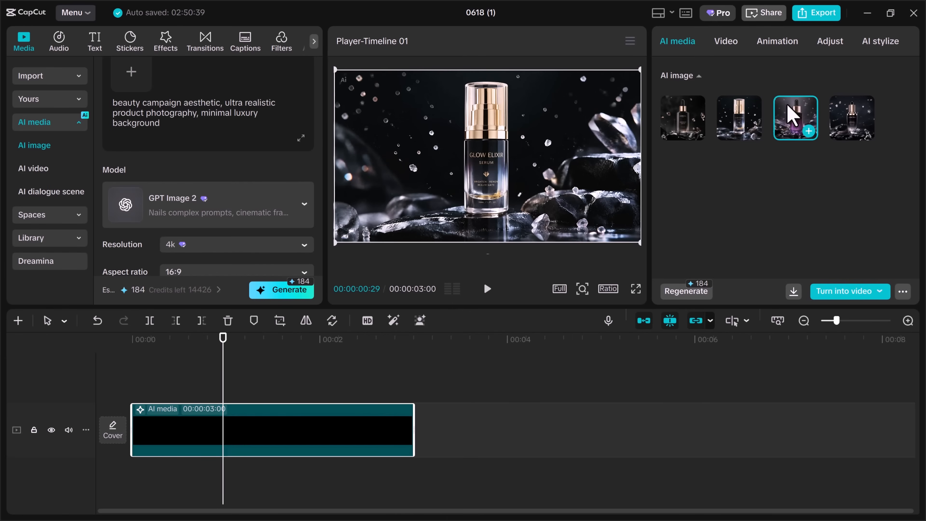
pyautogui.click(636, 289)
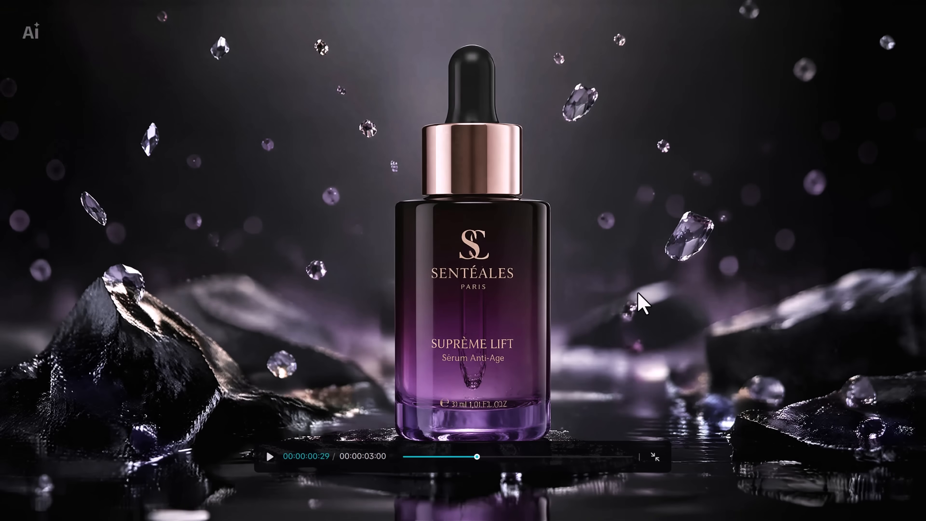
pyautogui.press('Escape')
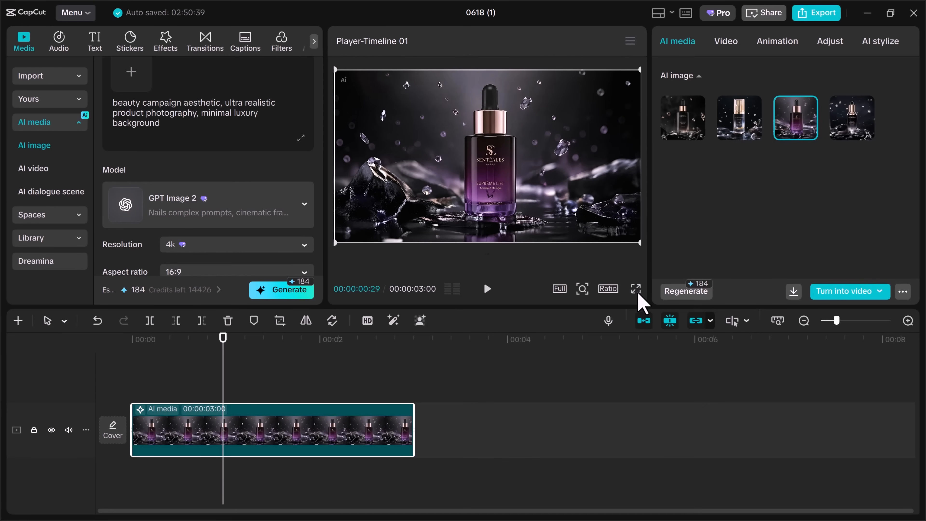
pyautogui.click(852, 117)
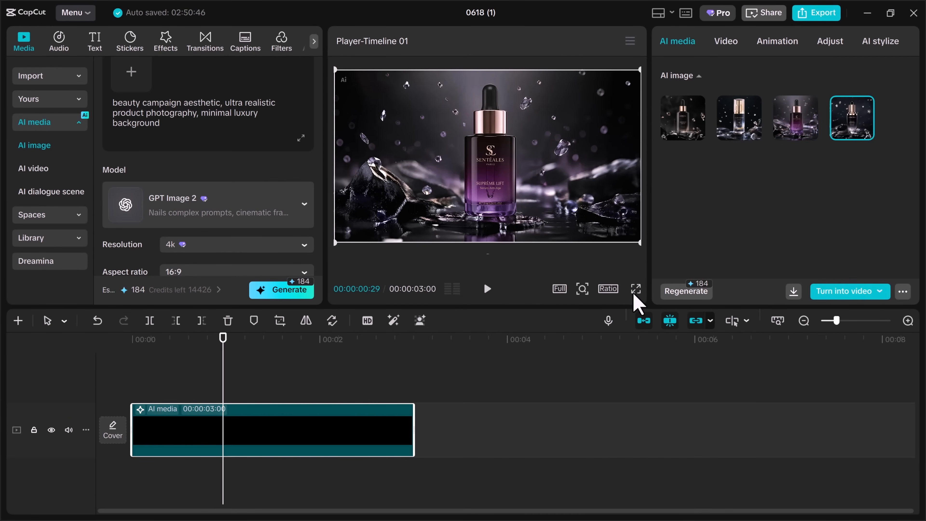
pyautogui.click(636, 292)
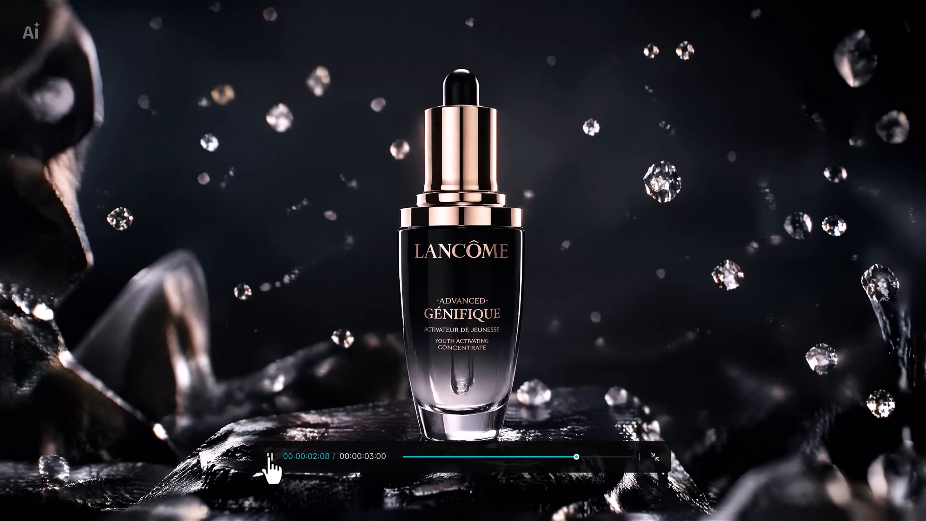
pyautogui.press('Escape')
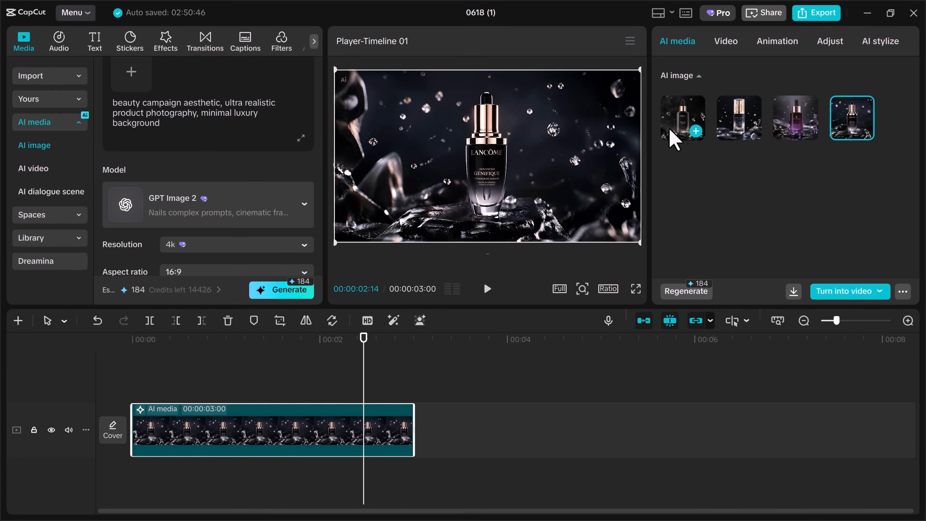
pyautogui.click(672, 139)
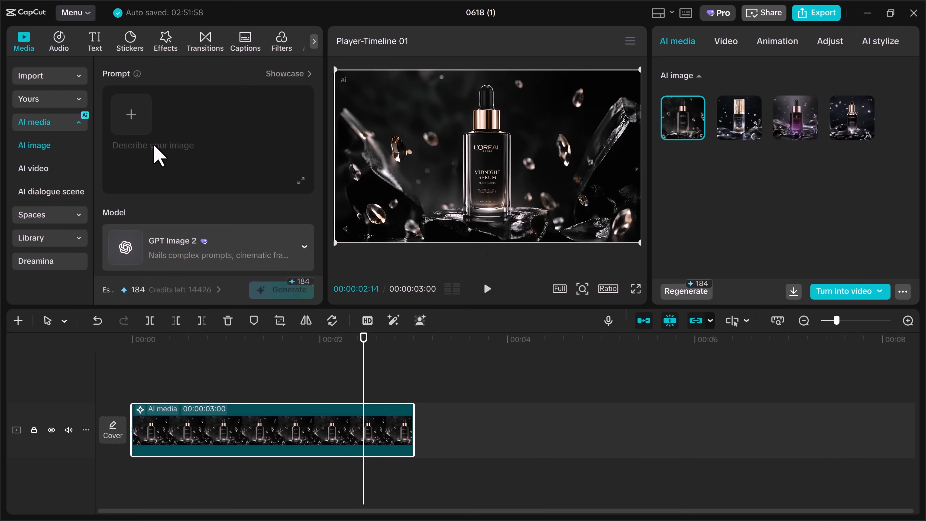
# Generate and preview images from the prompt ending "bright commercial lighting, stylish ecommerce advertisement, minimal composition, highly realistic".
pyautogui.hotkey('ctrl', 'v')
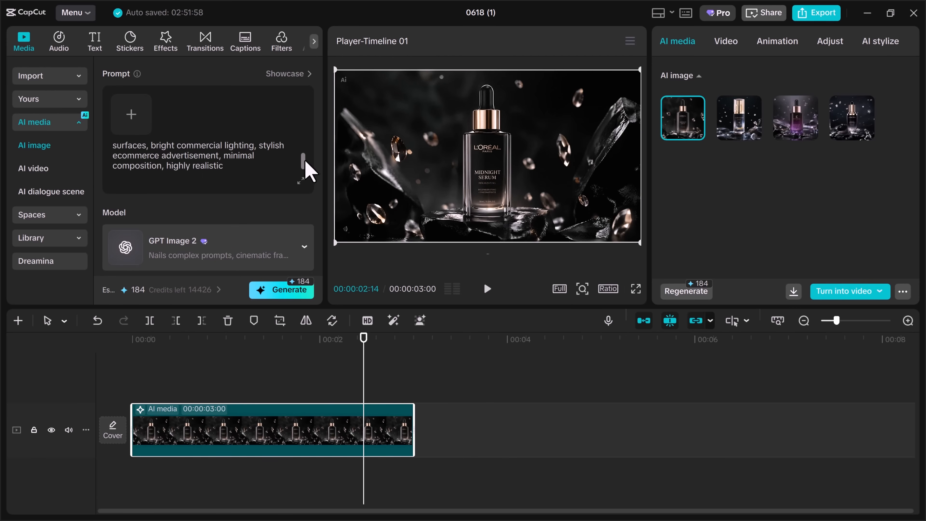
pyautogui.moveTo(305, 156); pyautogui.dragTo(299, 174)
pyautogui.moveTo(319, 204); pyautogui.dragTo(319, 264)
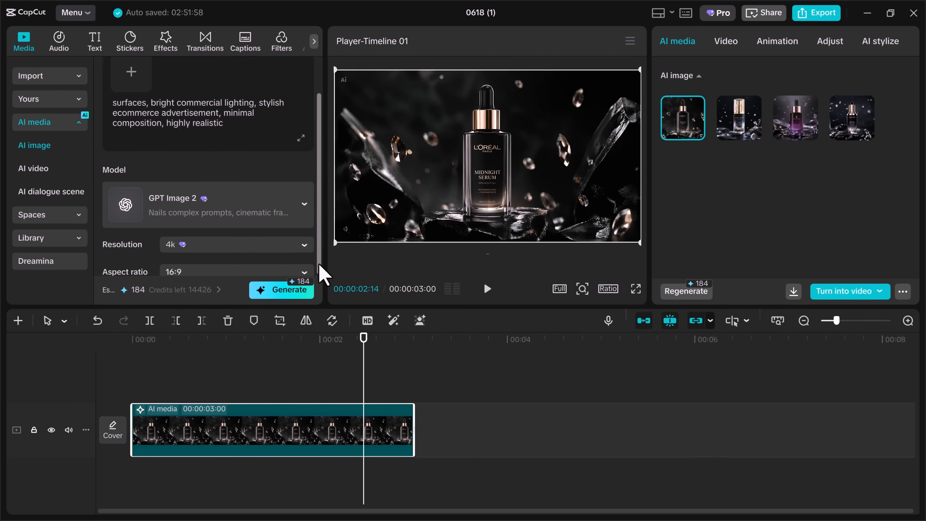
pyautogui.click(268, 293)
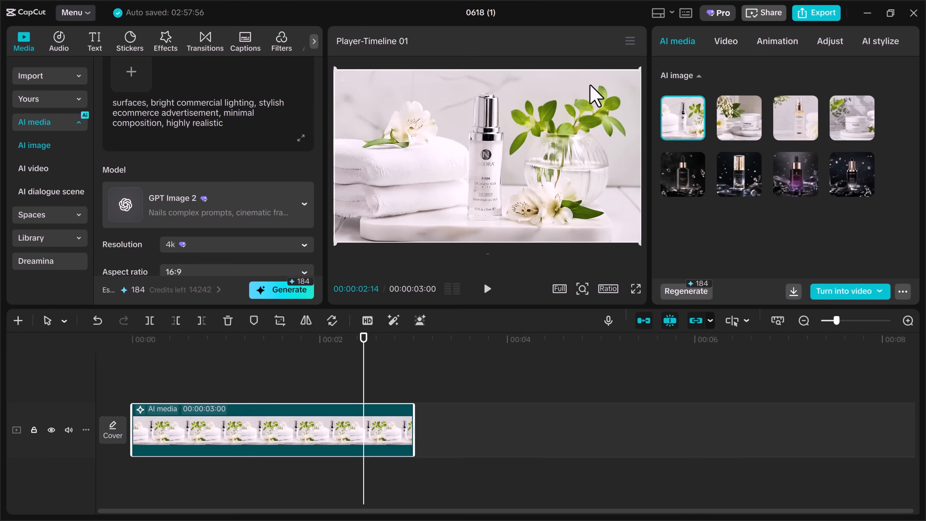
pyautogui.click(639, 288)
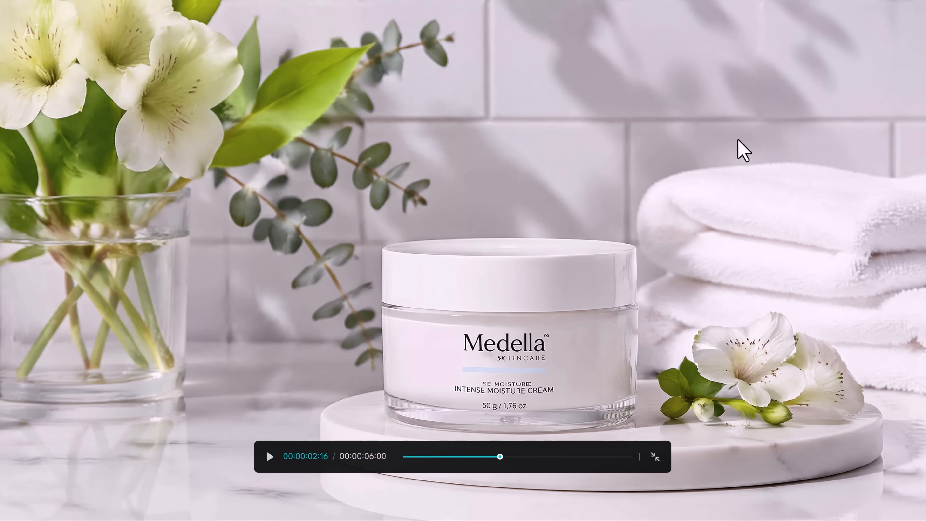
pyautogui.press('Escape')
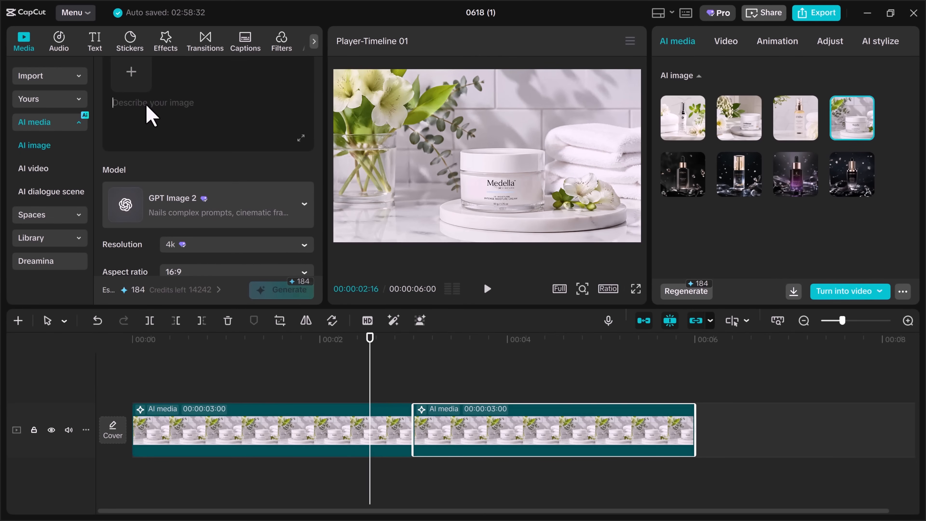
# Generate and preview images from the prompt "Elegant skincare product displayed in a luxury holiday setting with glowing decorative lights, warm atmosphere, festive premium branding".
pyautogui.write('Elegant skincare product displayed in a luxury holiday setting with glowing decorative lights, warm atmosphere, festive premium branding, cinematic commercial design, sophisticated seasonal campaign')
pyautogui.moveTo(146, 103); pyautogui.dragTo(317, 98)
pyautogui.hotkey('shift', 'Home')
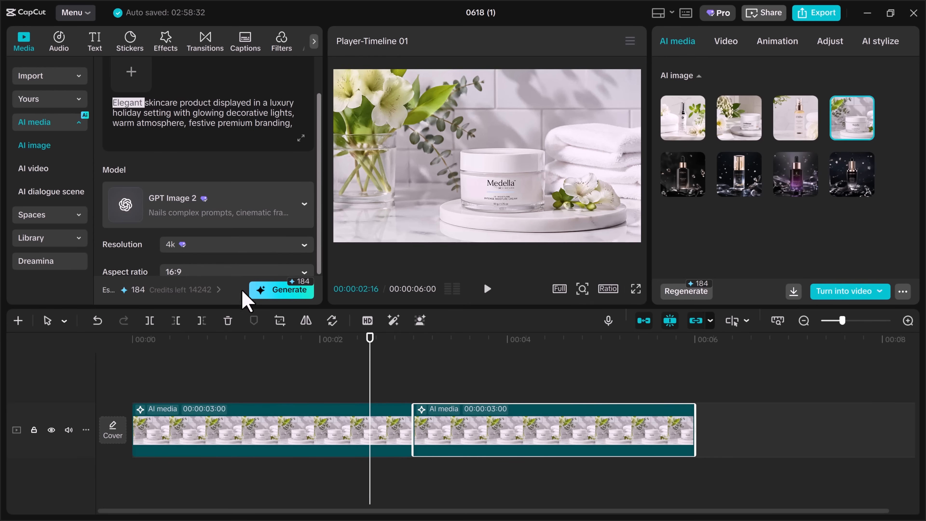
pyautogui.click(274, 291)
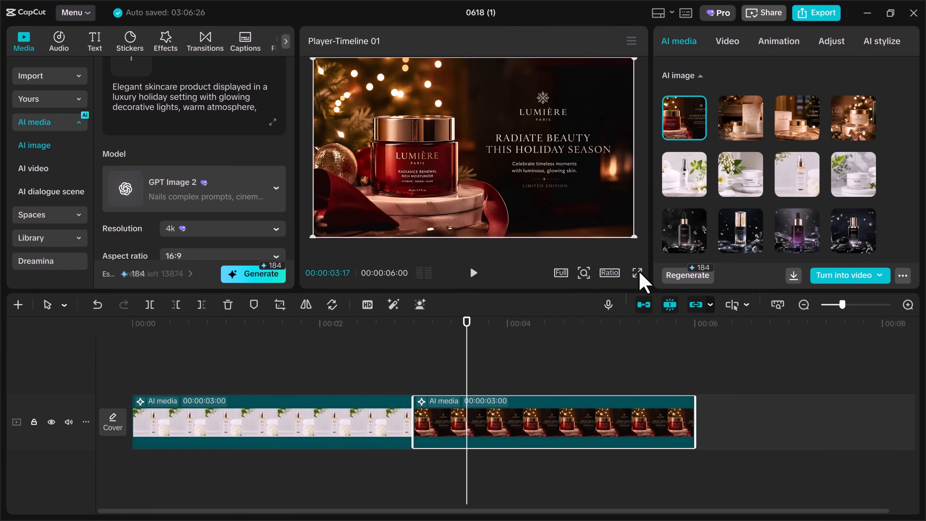
pyautogui.click(637, 273)
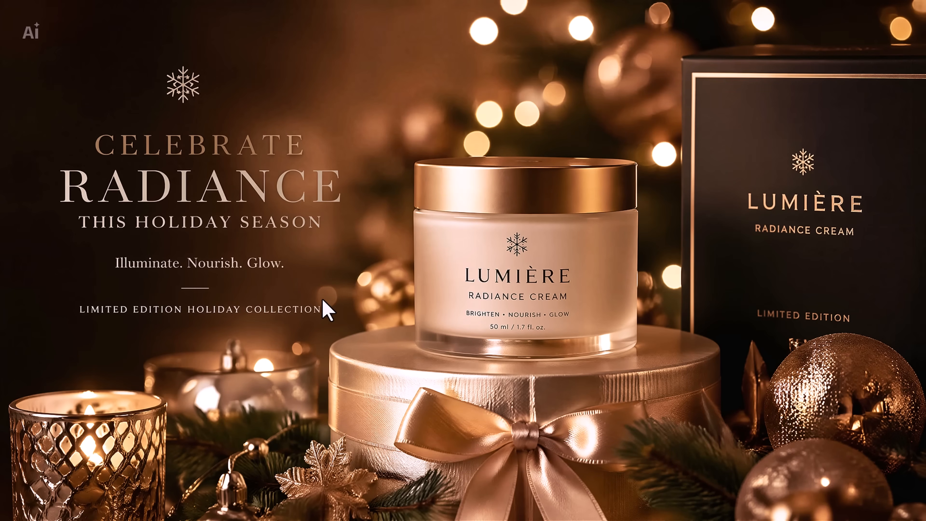
pyautogui.press('Escape')
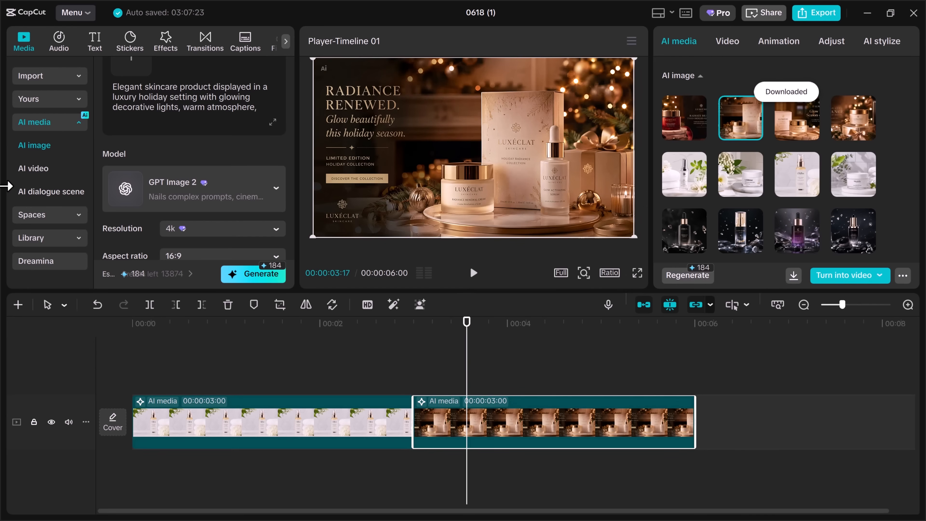
# Set up an image-to-video with the purple serum image and the prompt ending "commercial lighting, smooth product rotation, elegant premium atmosphere, realistic camera movement".
pyautogui.click(32, 178)
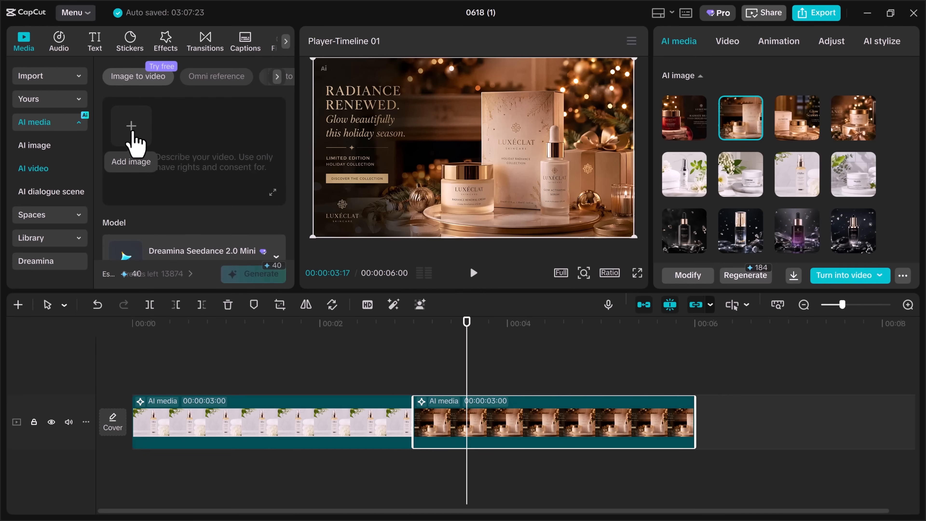
pyautogui.click(136, 132)
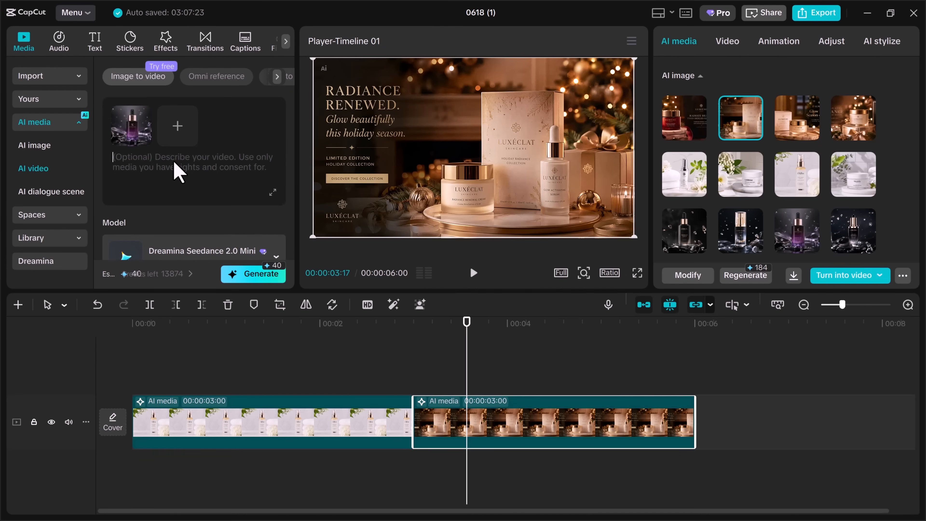
pyautogui.hotkey('ctrl', 'v')
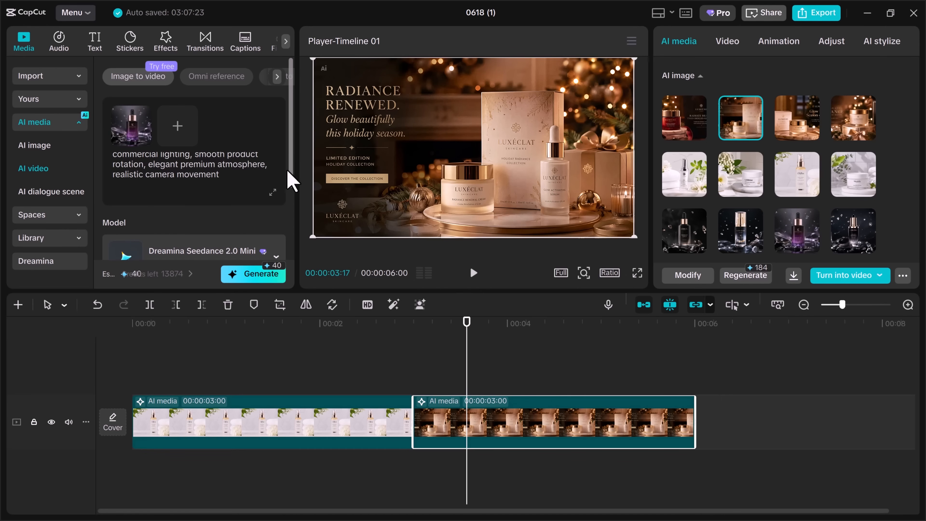
pyautogui.scroll(2, 278, 175)
pyautogui.scroll(-2, 275, 169)
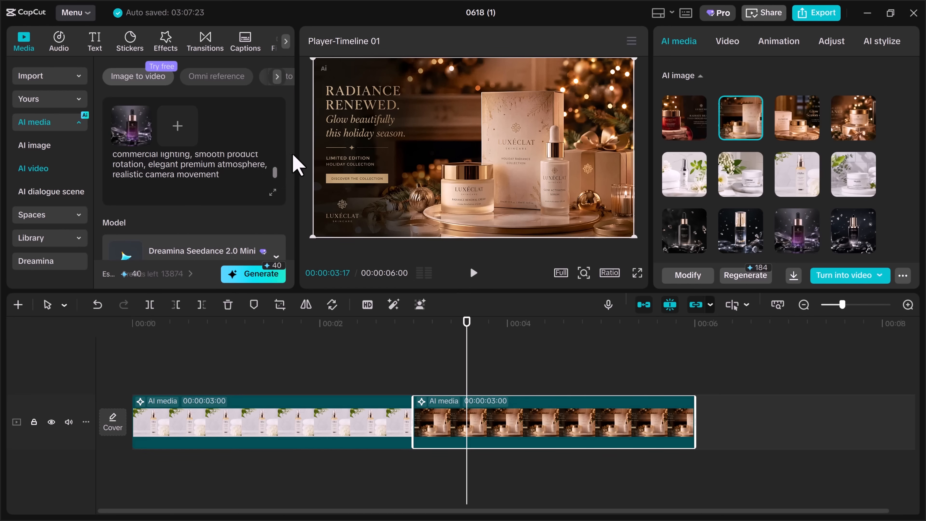
# Generate the serum video with Dreamina Seedance 2.0 at 1080p, 15s and 16:9, accepting the credit use.
pyautogui.moveTo(292, 178); pyautogui.dragTo(295, 250)
pyautogui.click(276, 149)
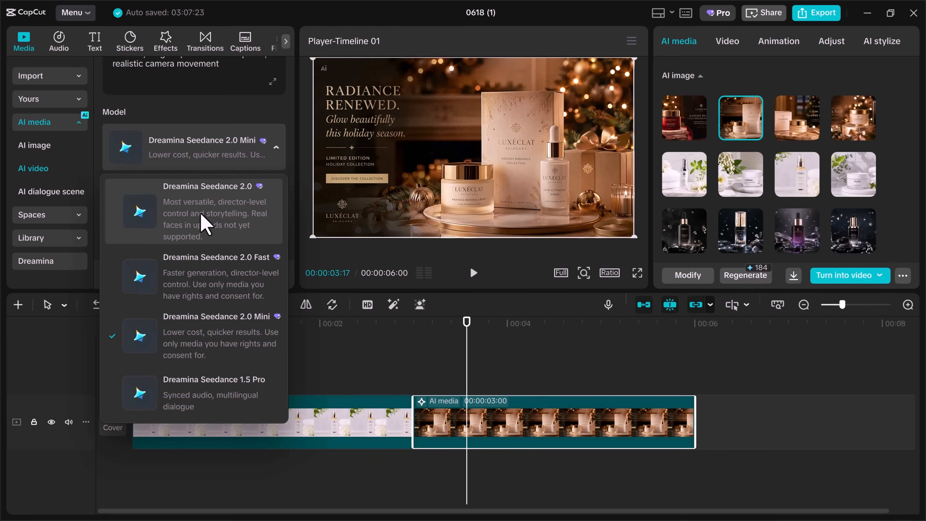
pyautogui.click(205, 224)
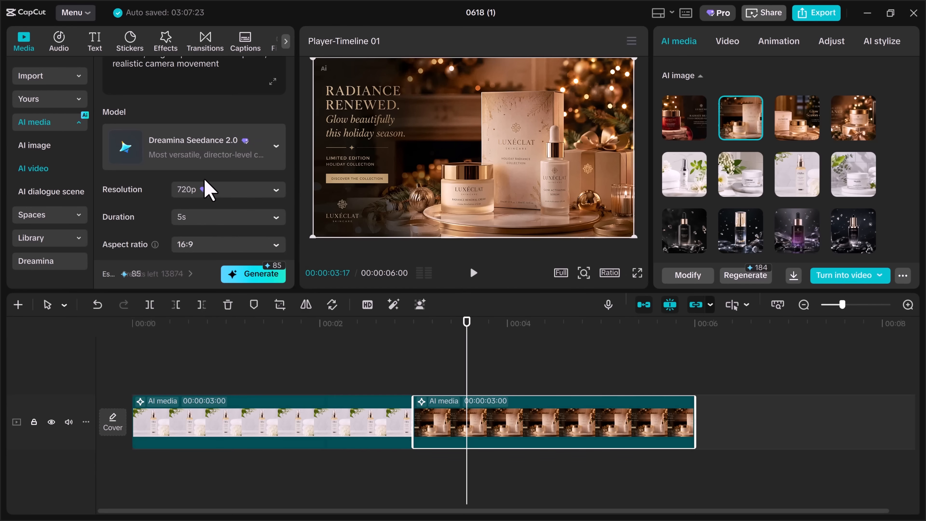
pyautogui.click(209, 196)
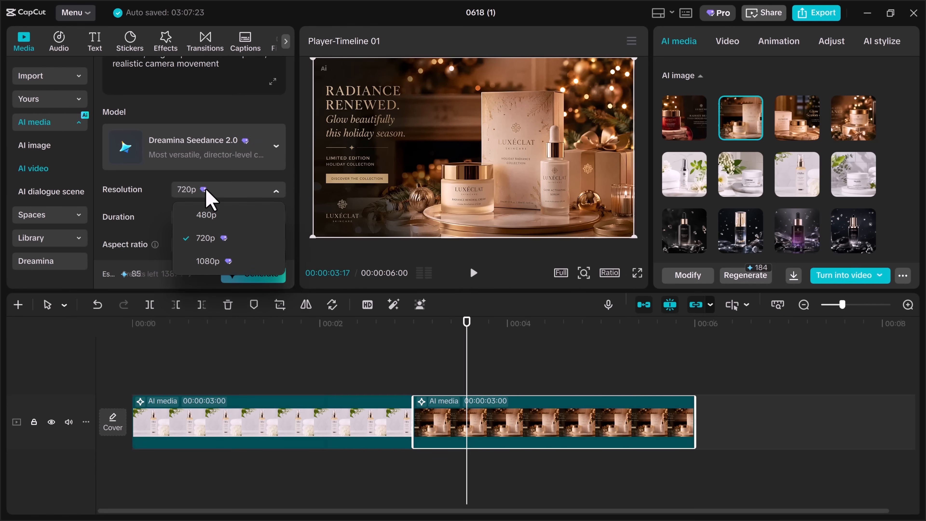
pyautogui.click(208, 260)
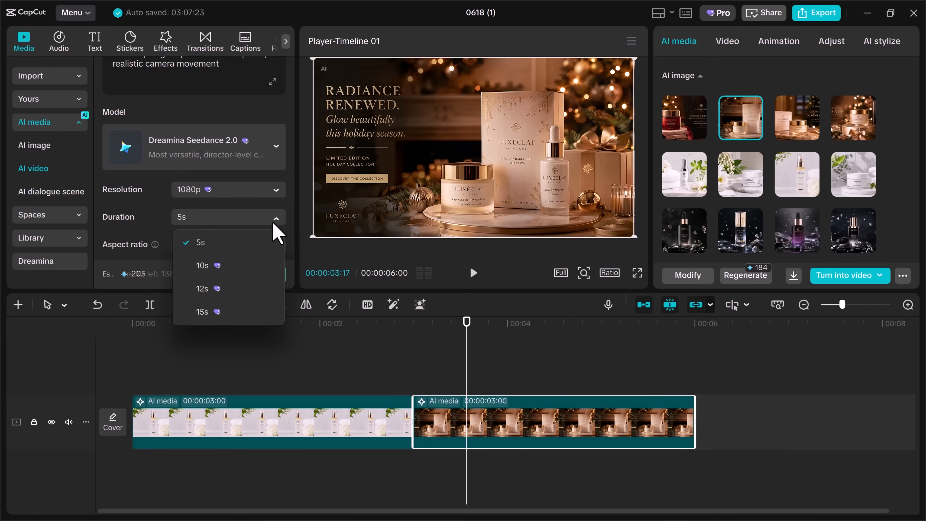
pyautogui.click(206, 312)
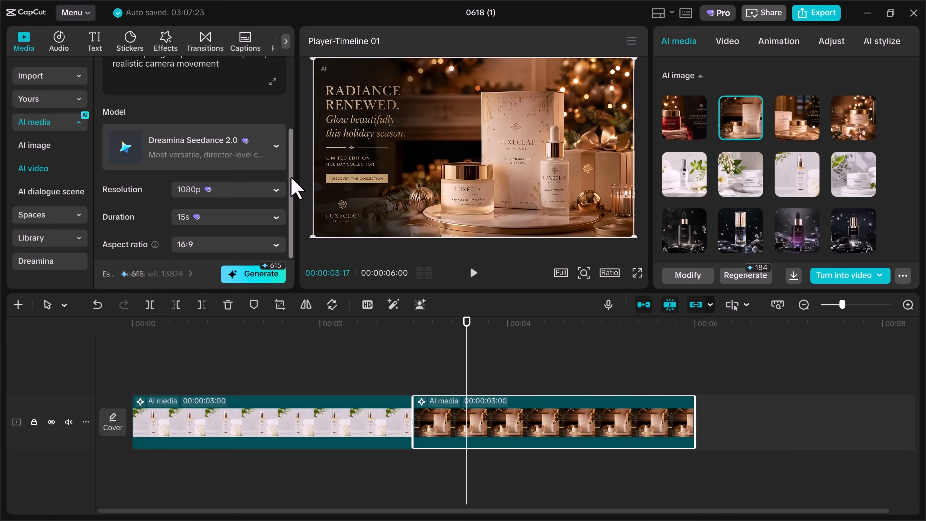
pyautogui.click(250, 280)
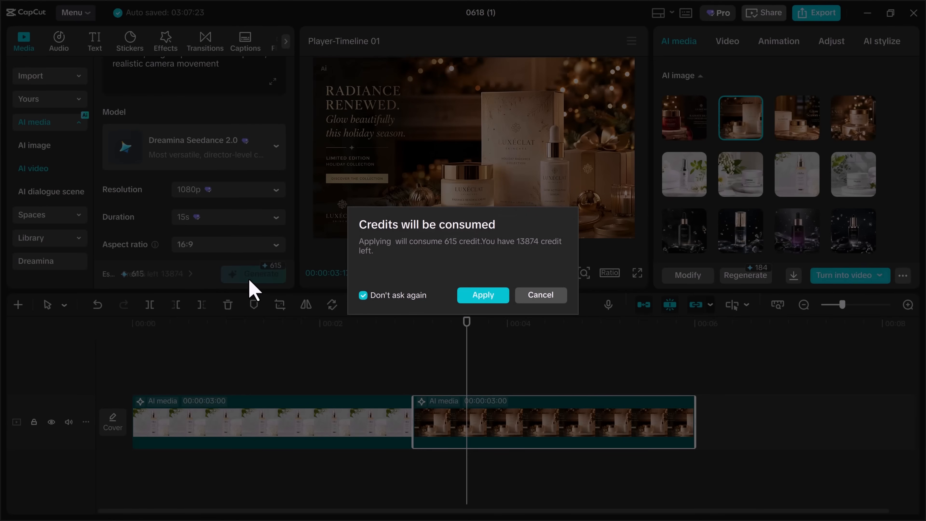
pyautogui.click(478, 295)
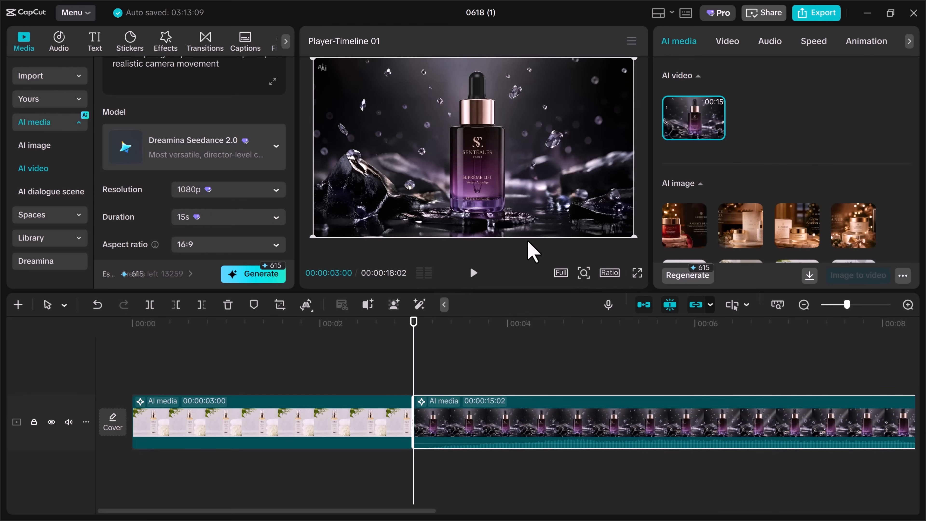
# Play the generated purple serum video in full screen, then scrub back through its ending on the timeline.
pyautogui.click(637, 274)
pyautogui.click(272, 463)
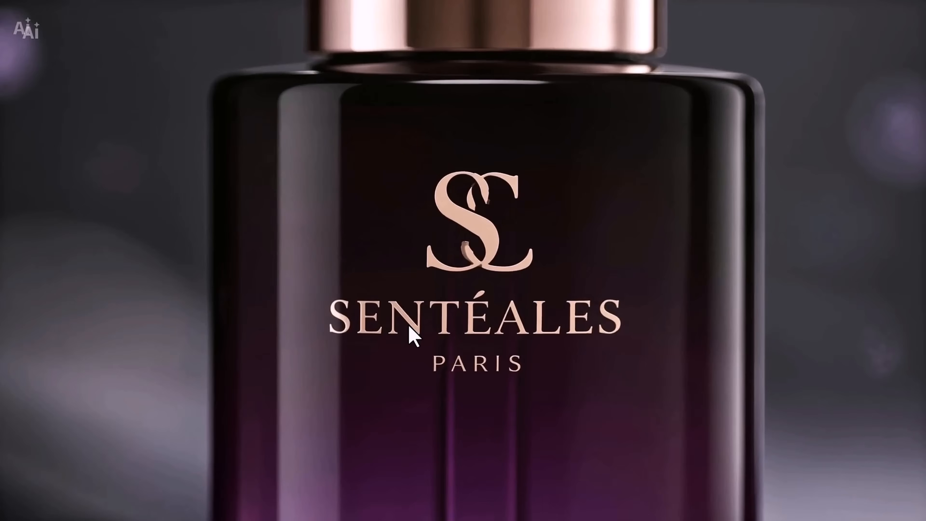
pyautogui.press('Escape')
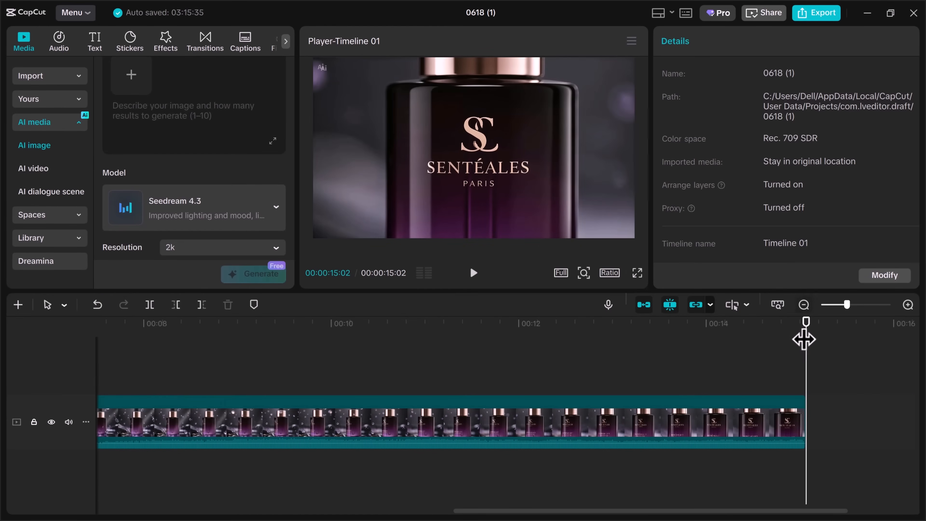
pyautogui.moveTo(806, 321); pyautogui.dragTo(619, 341)
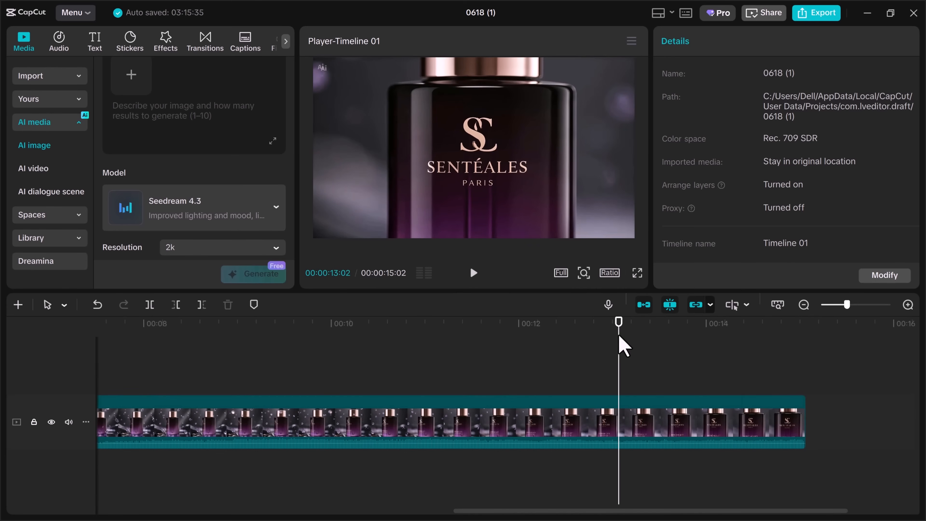
# Generate an AI video from the white cream jar image with the prompt ending "cinematic commercial mood, realistic lighting movement, elegant product presentation".
pyautogui.click(153, 149)
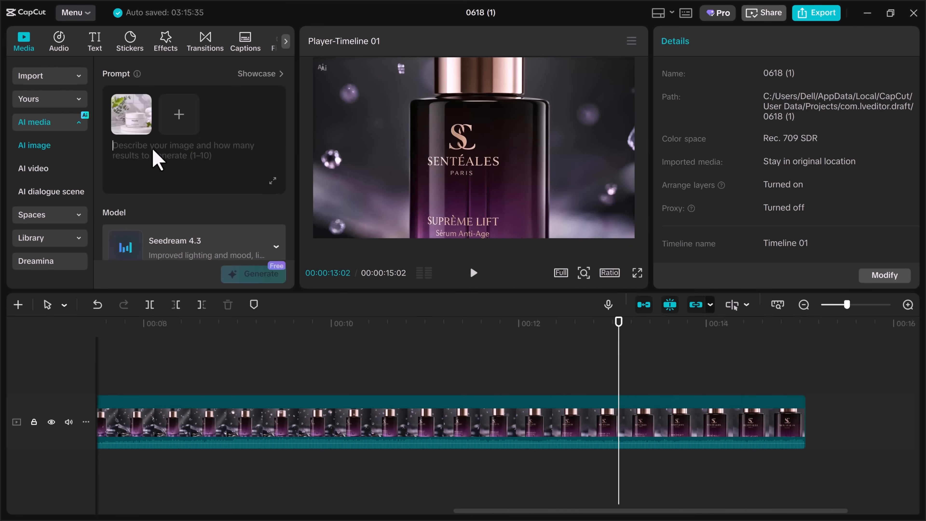
pyautogui.hotkey('ctrl', 'v')
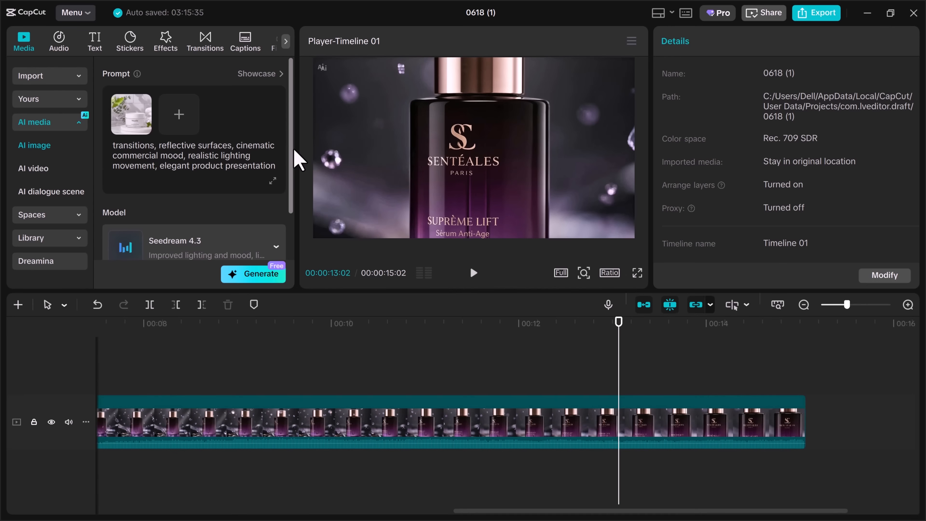
pyautogui.scroll(-3, 292, 172)
pyautogui.scroll(3, 292, 171)
pyautogui.click(41, 170)
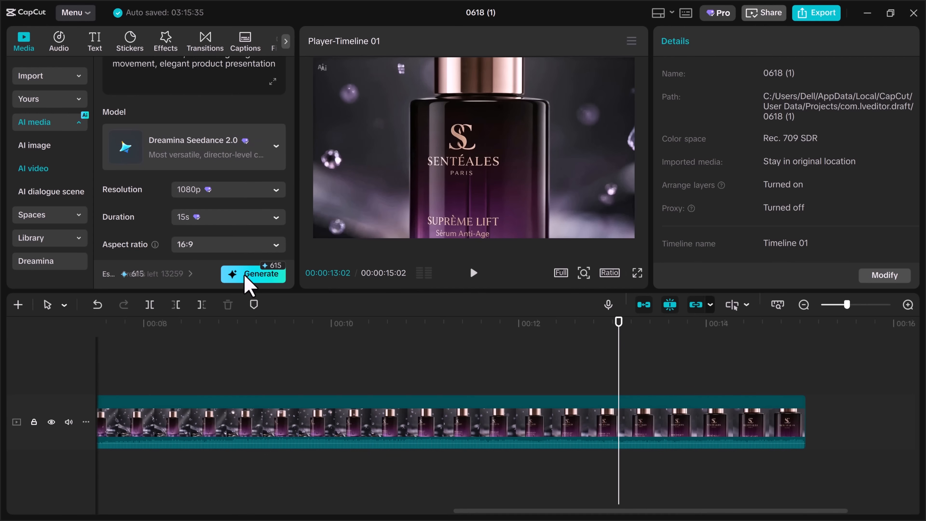
pyautogui.click(244, 275)
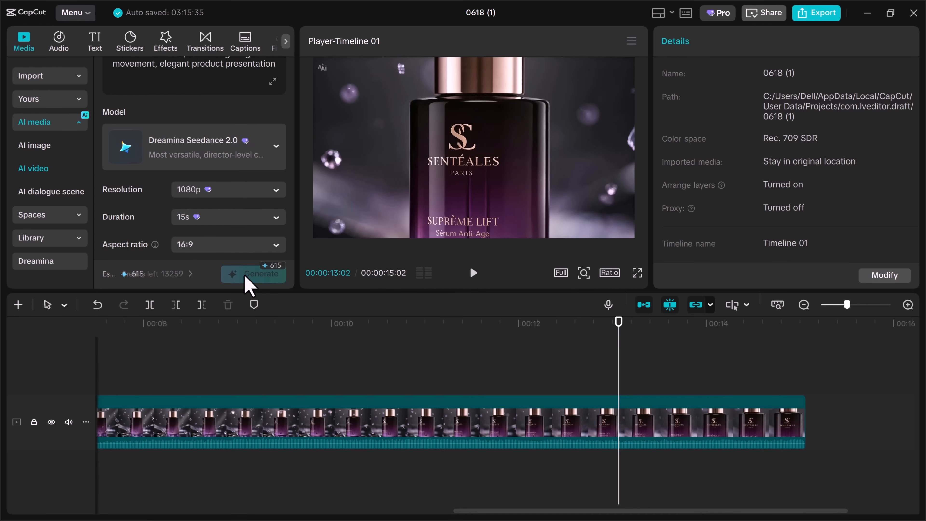
# Play the Medella cream jar video in full screen and return to the editor.
pyautogui.moveTo(562, 510)
pyautogui.mouseDown()
pyautogui.moveTo(624, 510)
pyautogui.moveTo(577, 510)
pyautogui.mouseUp()
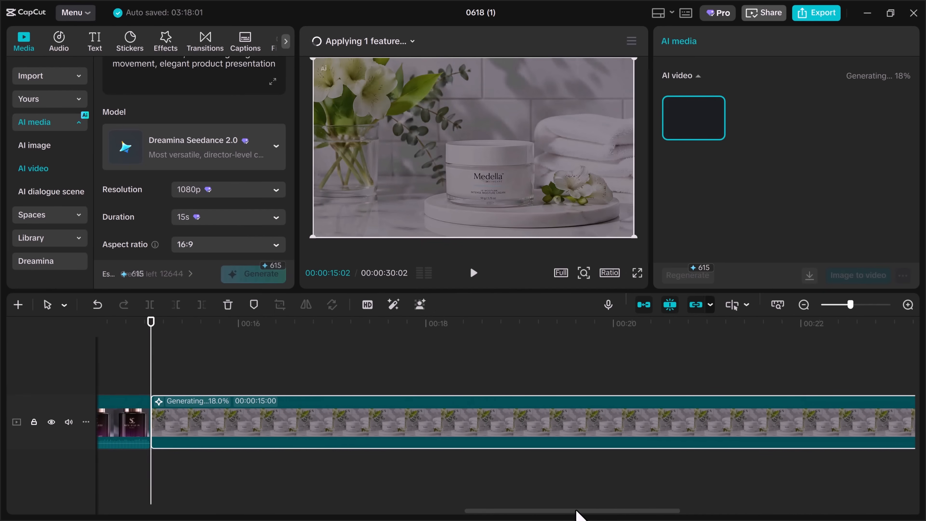
pyautogui.click(637, 273)
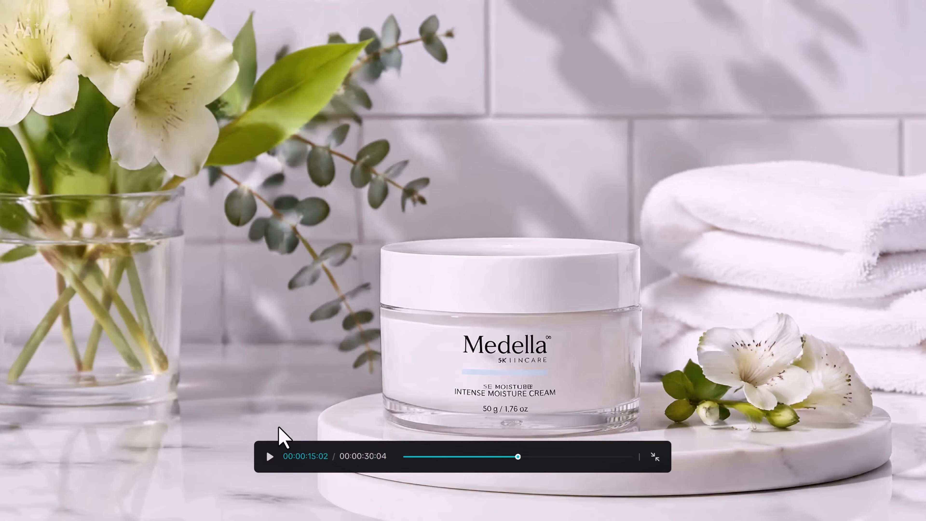
pyautogui.click(269, 456)
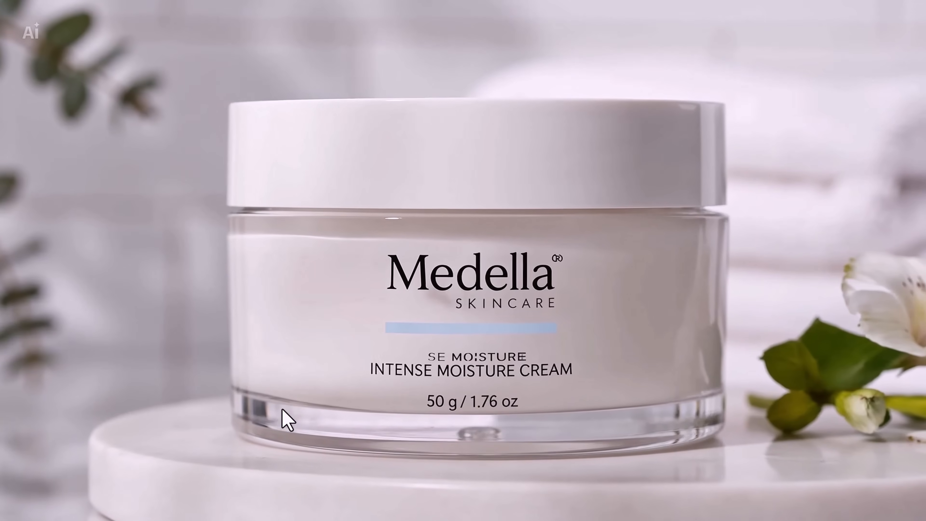
pyautogui.moveTo(281, 398)
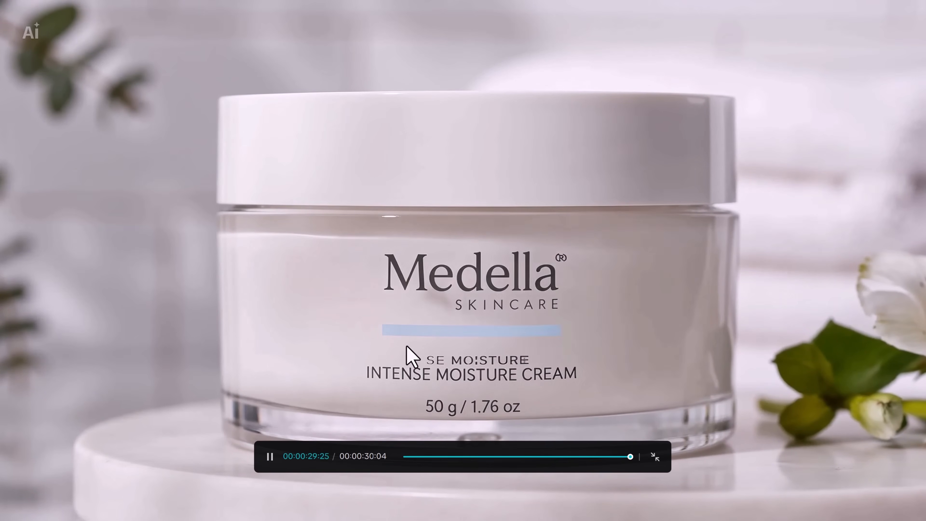
pyautogui.press('Escape')
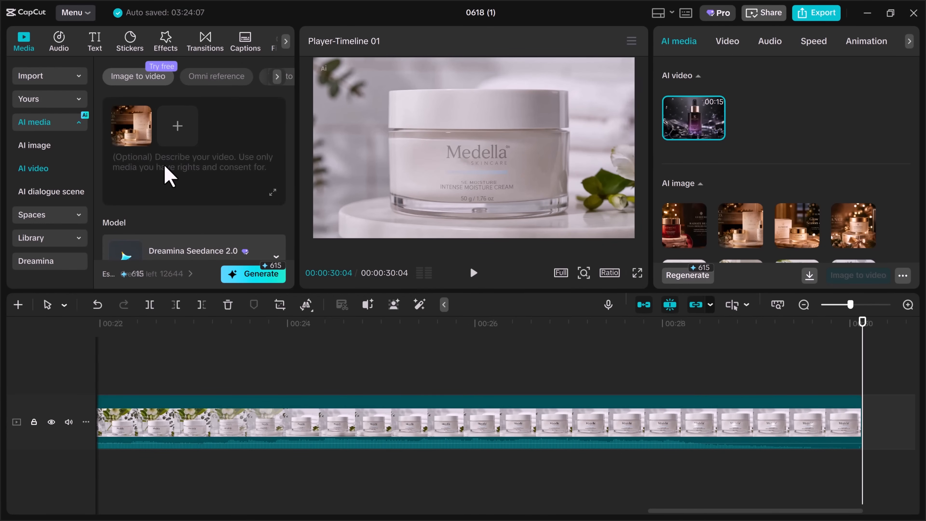
# Generate a holiday Luxéclat video from its image with the prompt starting "Product appears from glowing smoke and light particles, cinematic reveal sequence, seamless transformation effect".
pyautogui.hotkey('ctrl', 'v')
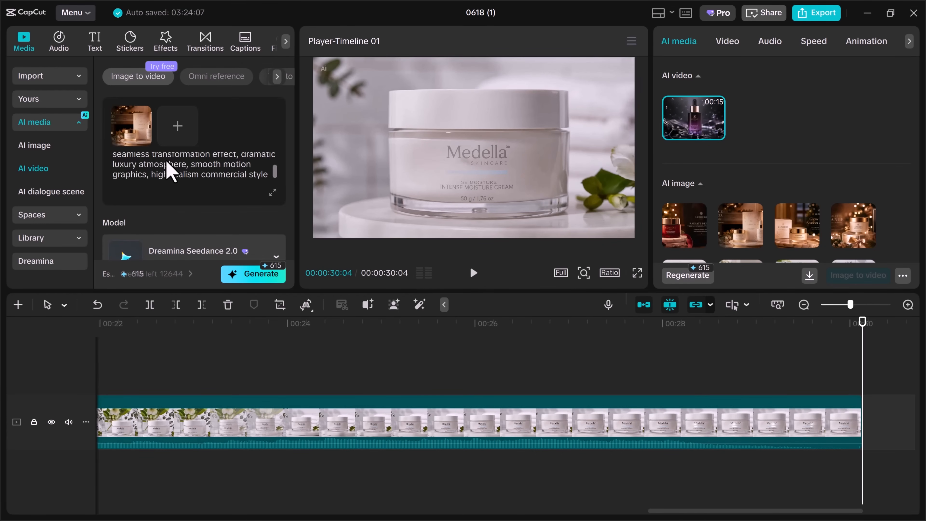
pyautogui.scroll(-3, 263, 240)
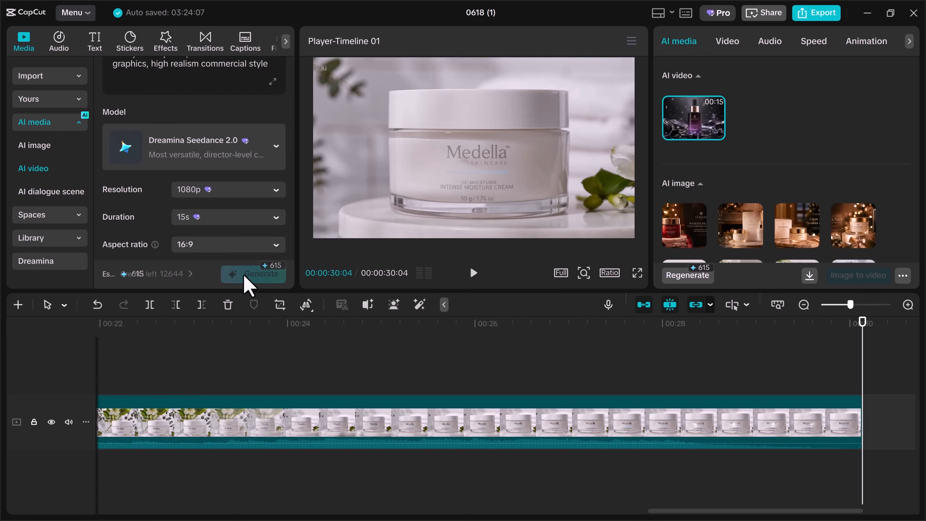
pyautogui.click(251, 274)
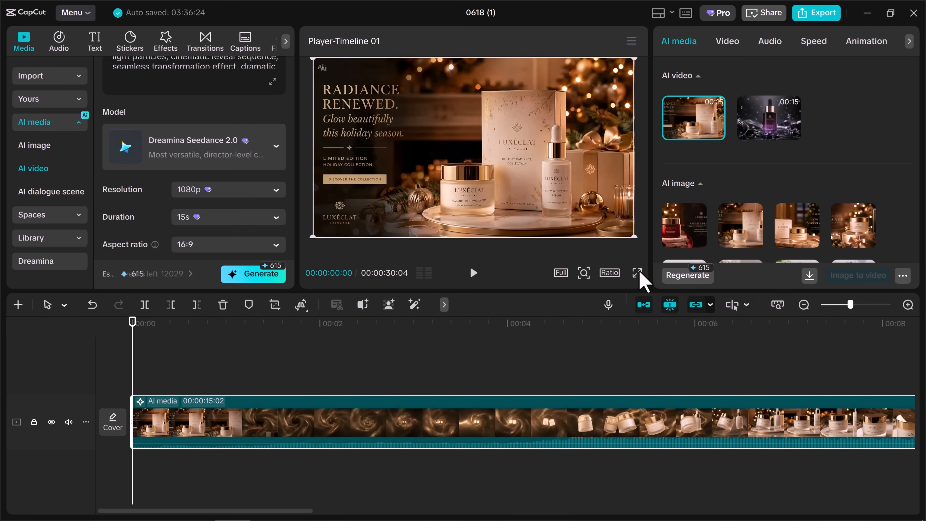
# Play the generated holiday Luxéclat video in full screen, pause it once it ends, and return to the editor.
pyautogui.click(637, 273)
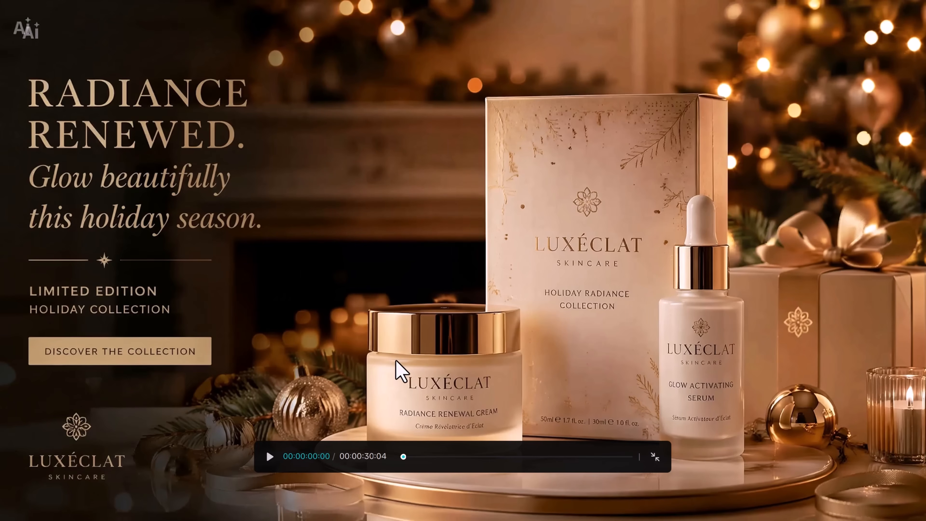
pyautogui.click(270, 456)
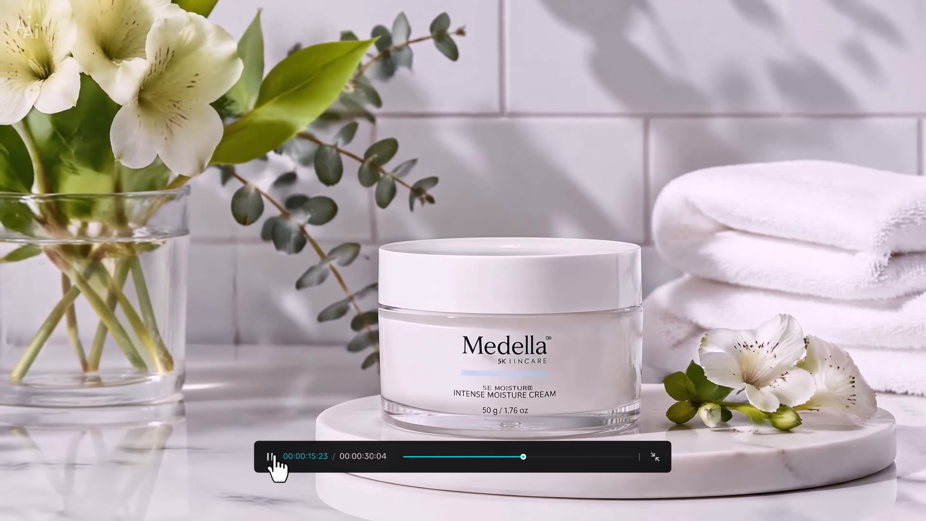
pyautogui.click(270, 456)
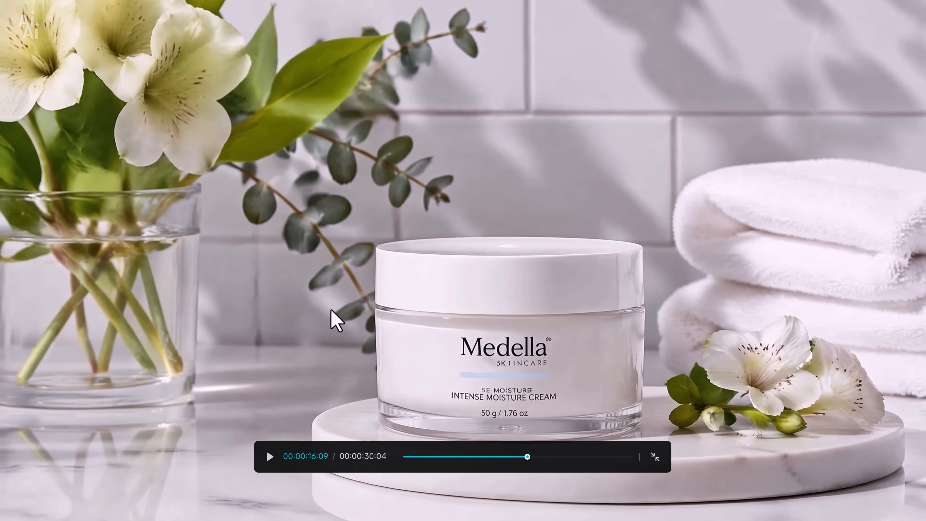
pyautogui.press('Escape')
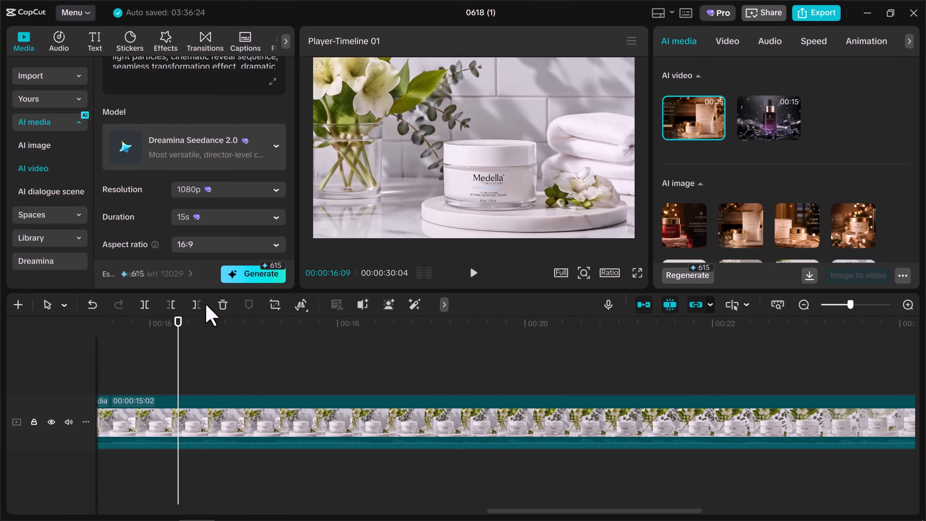
# Review the clips on the timeline and download the holiday Luxéclat video as an MP4 under the suggested file name.
pyautogui.moveTo(182, 324); pyautogui.dragTo(259, 405)
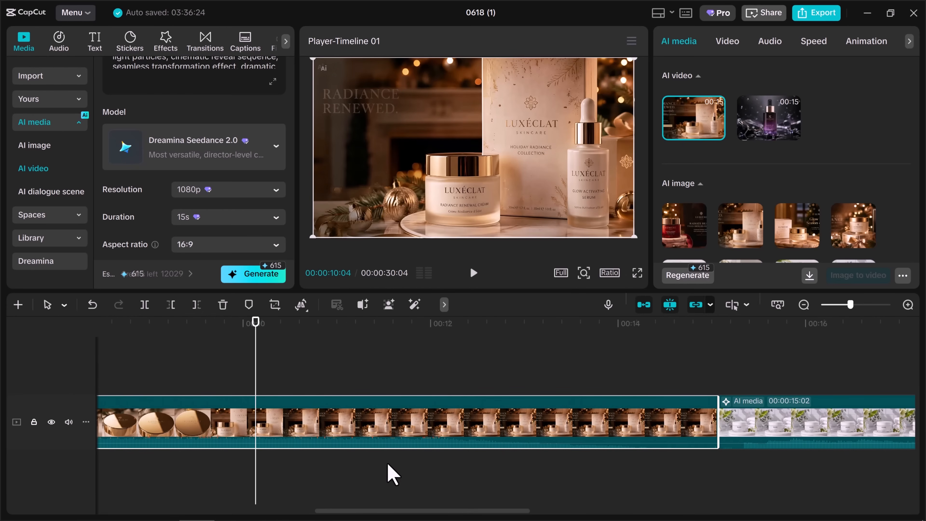
pyautogui.moveTo(378, 507); pyautogui.dragTo(730, 517)
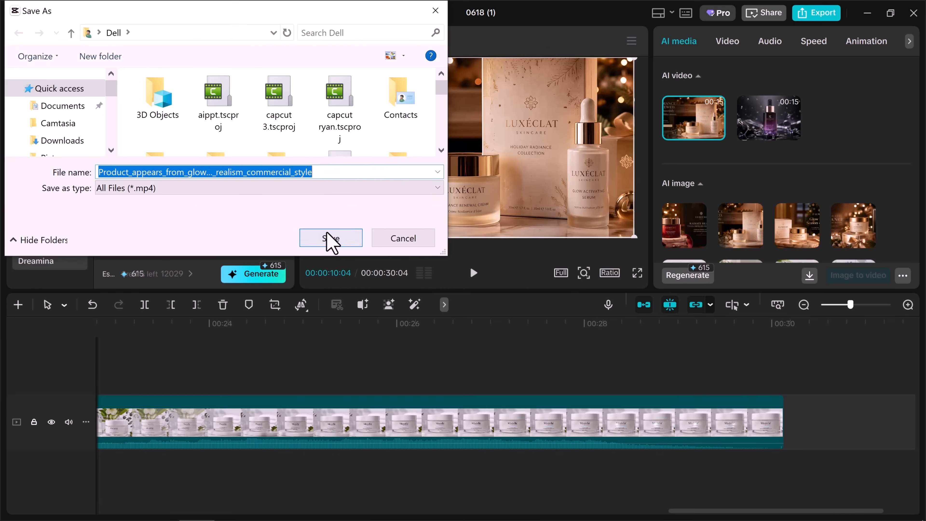
pyautogui.click(331, 239)
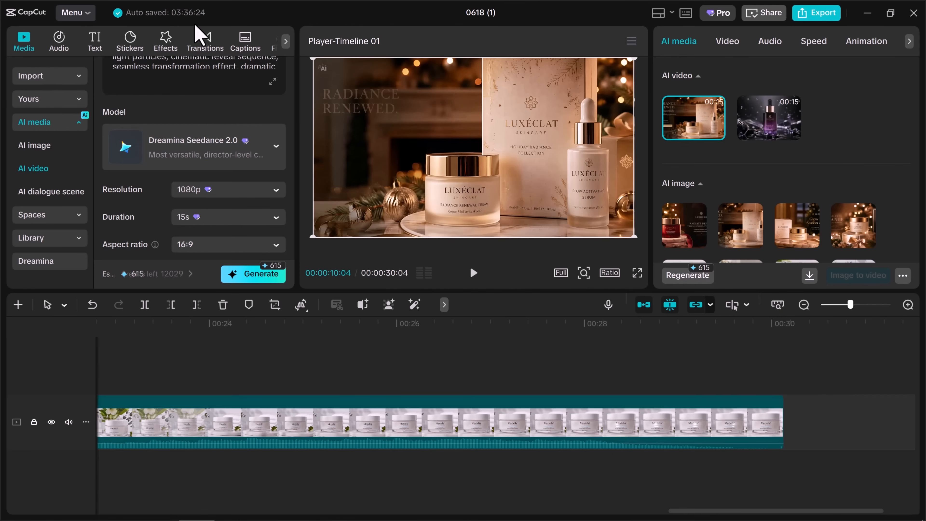
# Review the holiday video's prompt and open the Dreamina asset section of the media library.
pyautogui.moveTo(289, 164); pyautogui.dragTo(244, 72)
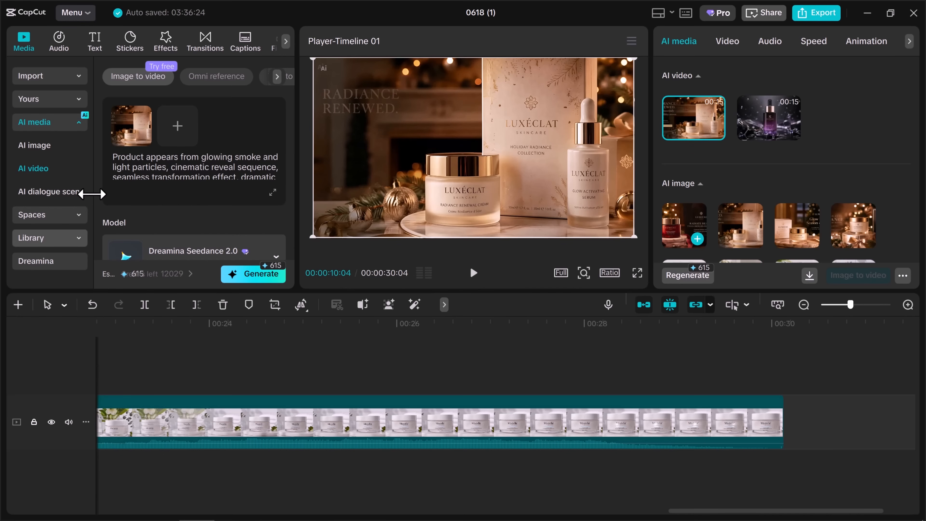
pyautogui.click(34, 263)
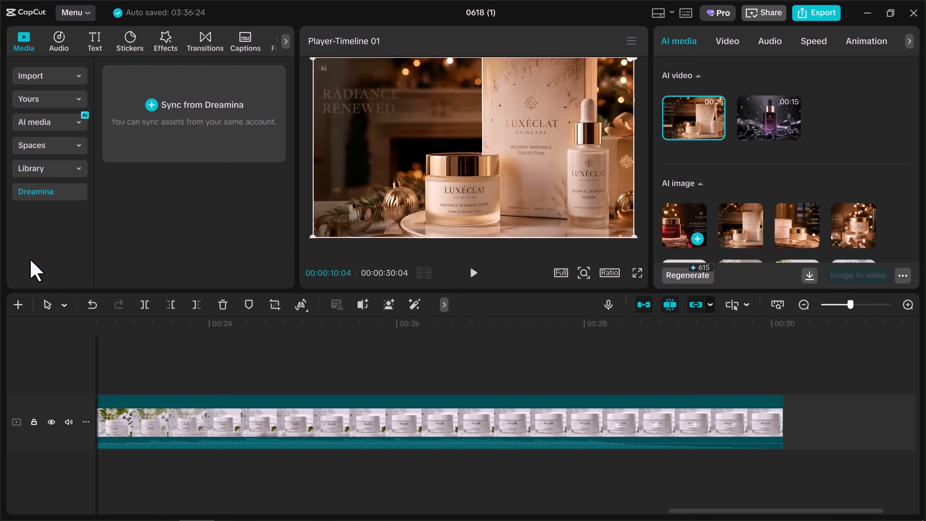